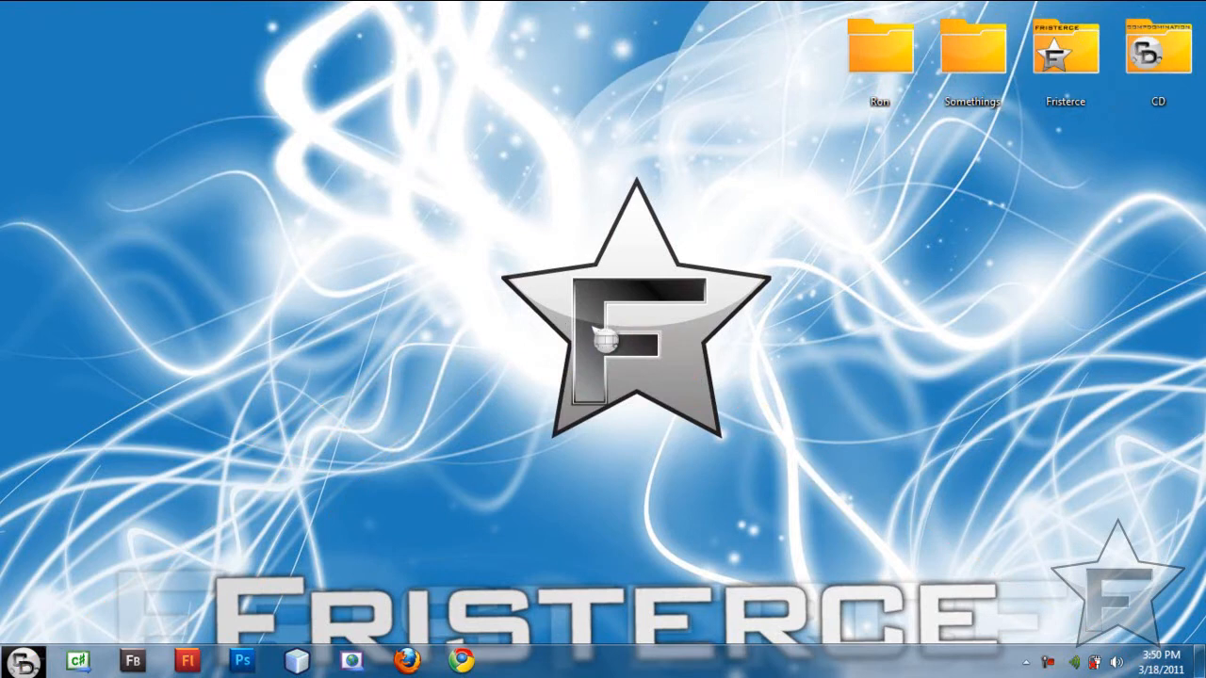
Open the mouse pointer settings from the desktop personalization options
right_click(589, 325)
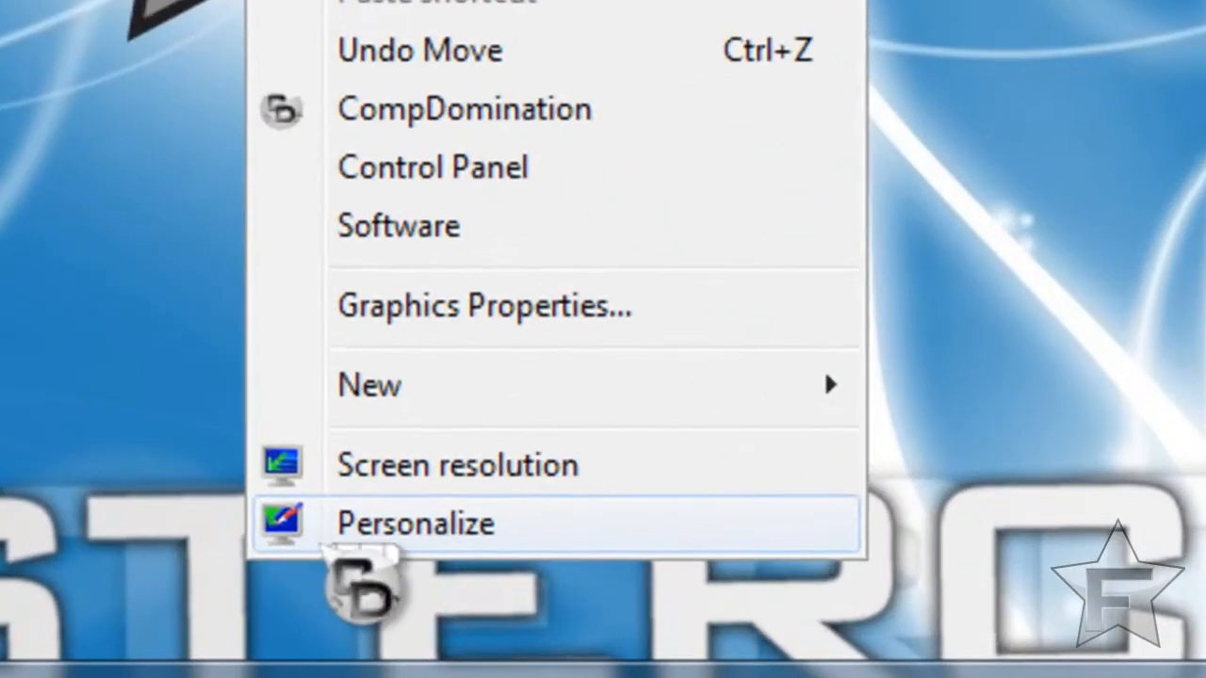
left_click(616, 602)
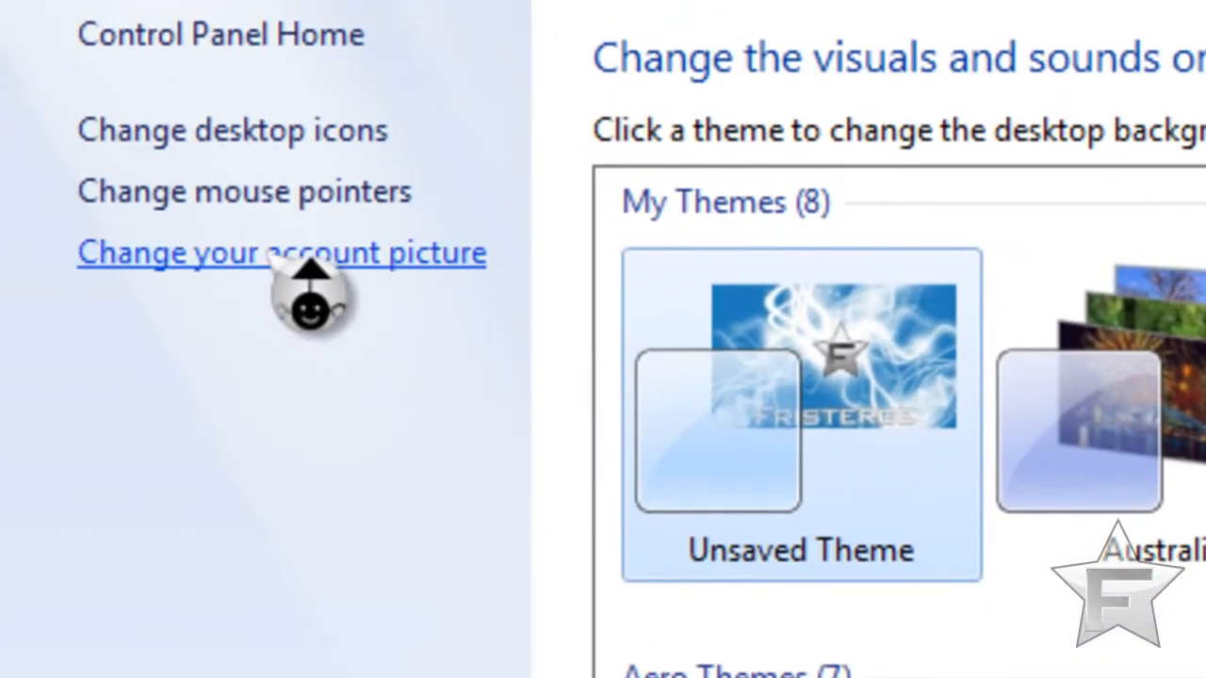
left_click(282, 215)
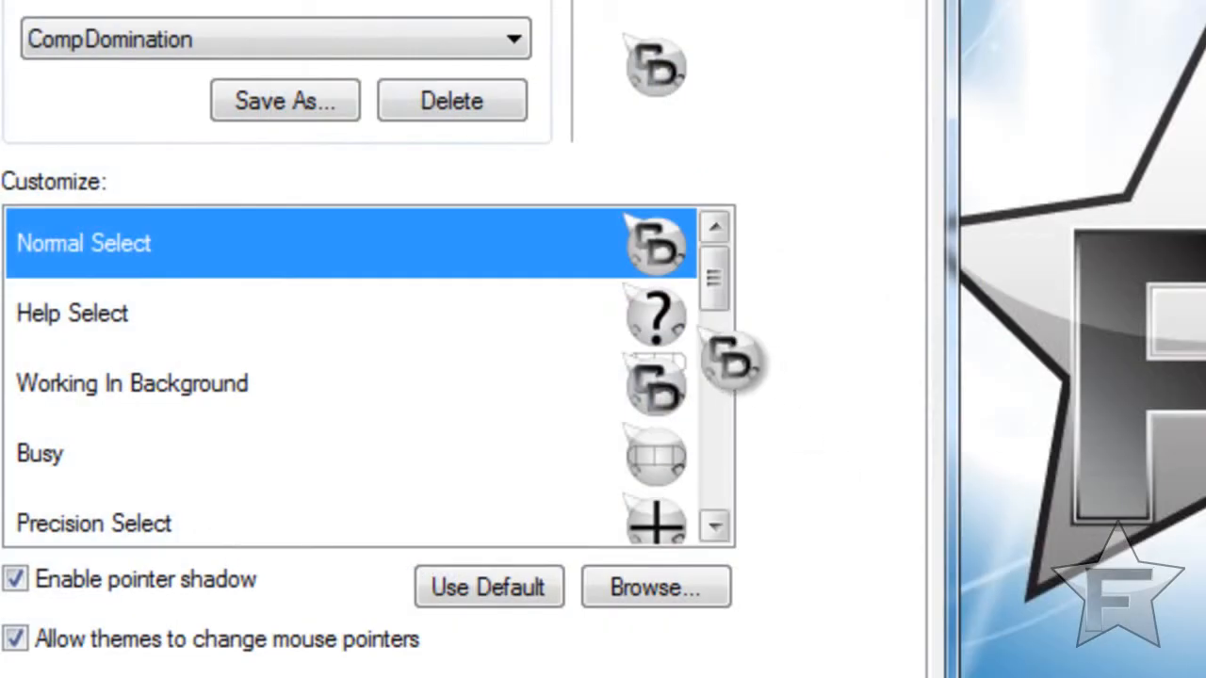
Examine the cursor images assigned to each pointer role in the CompDomination scheme
left_click(680, 256)
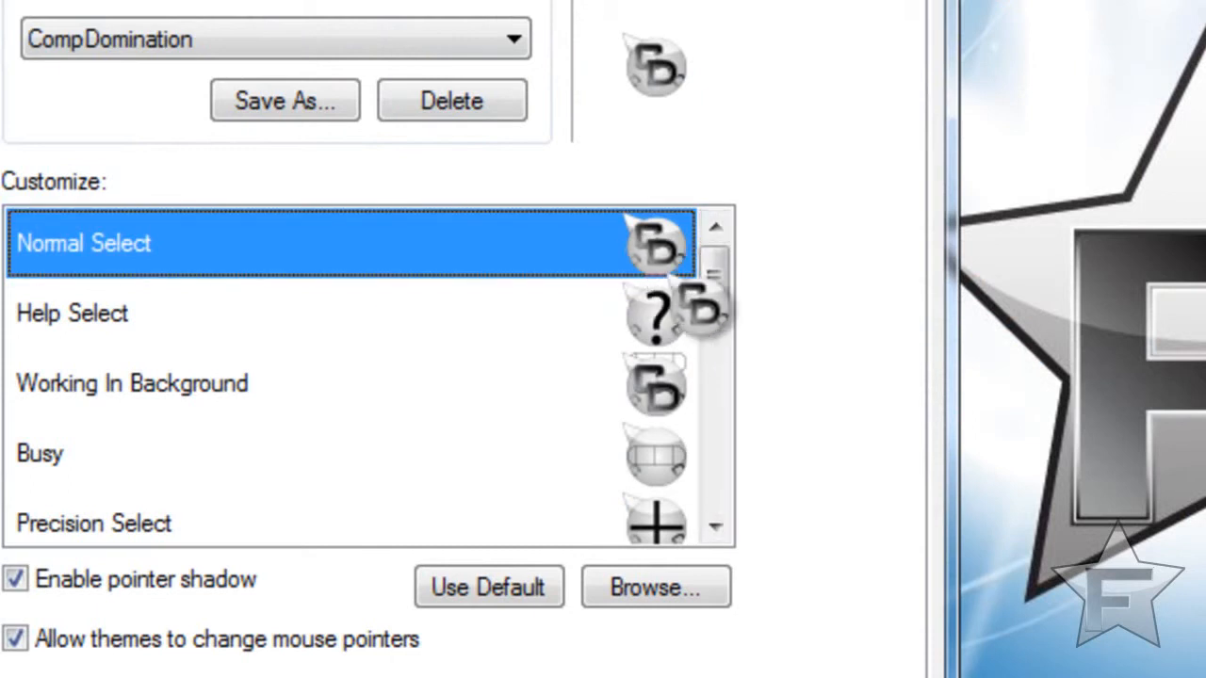
left_click(684, 311)
key("Down")
key("Down")
key("Down")
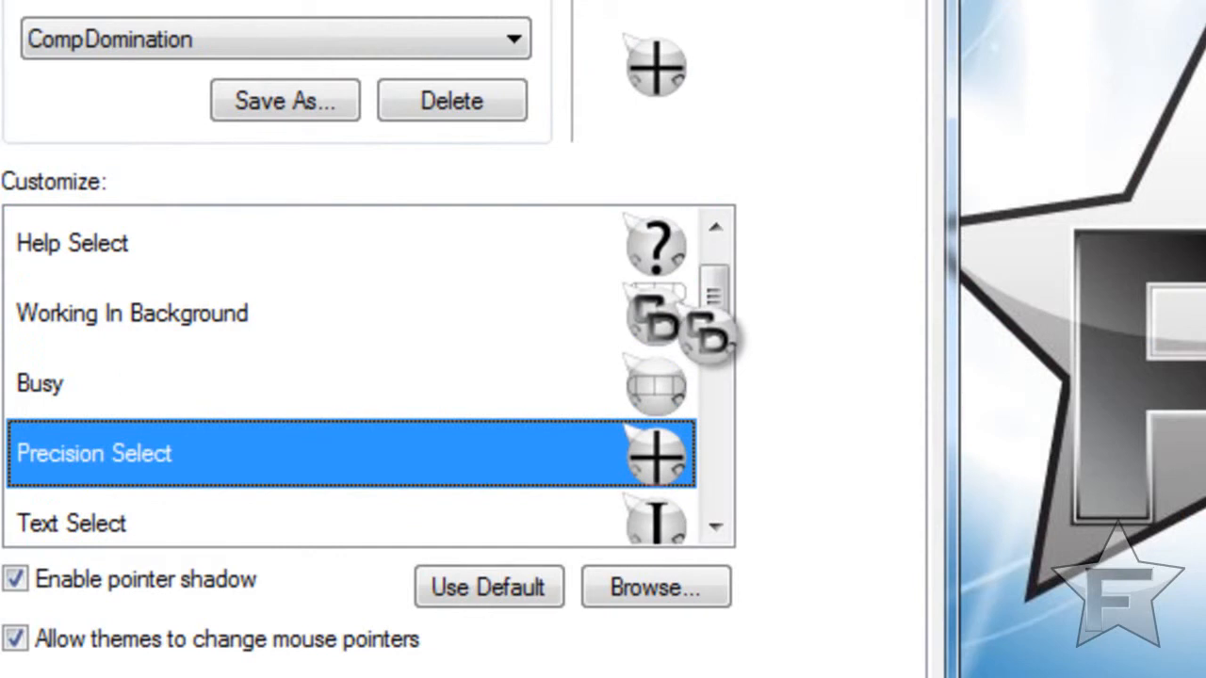
key("Down")
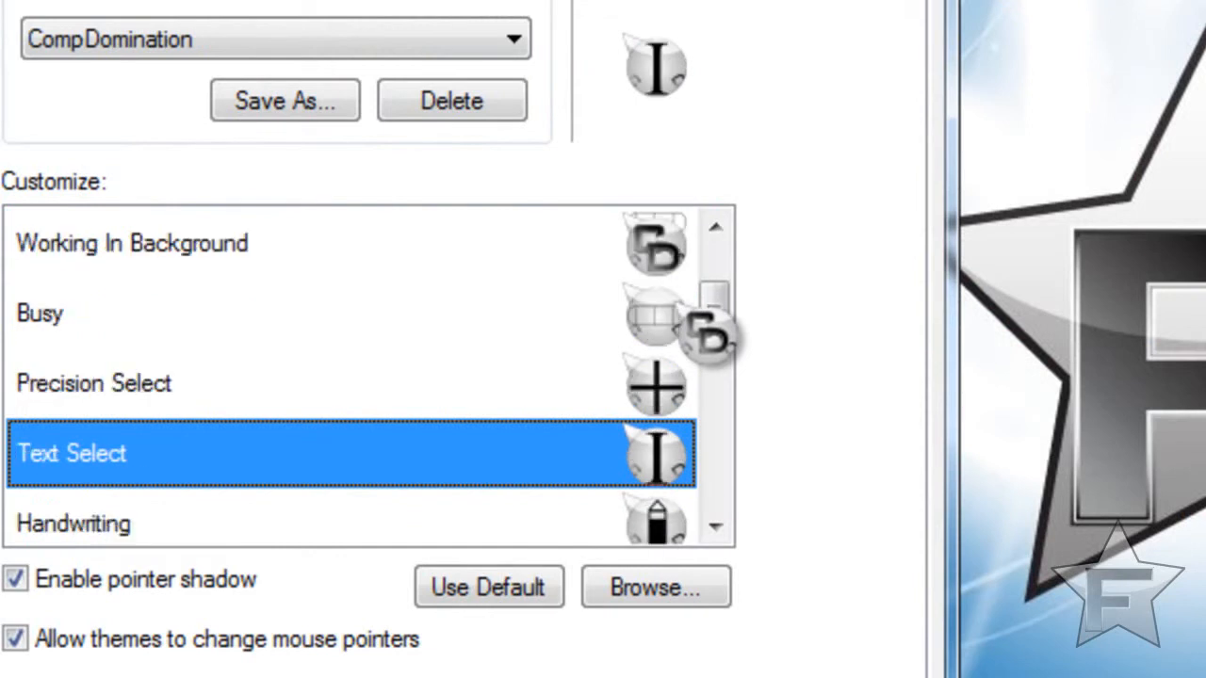
key("Down")
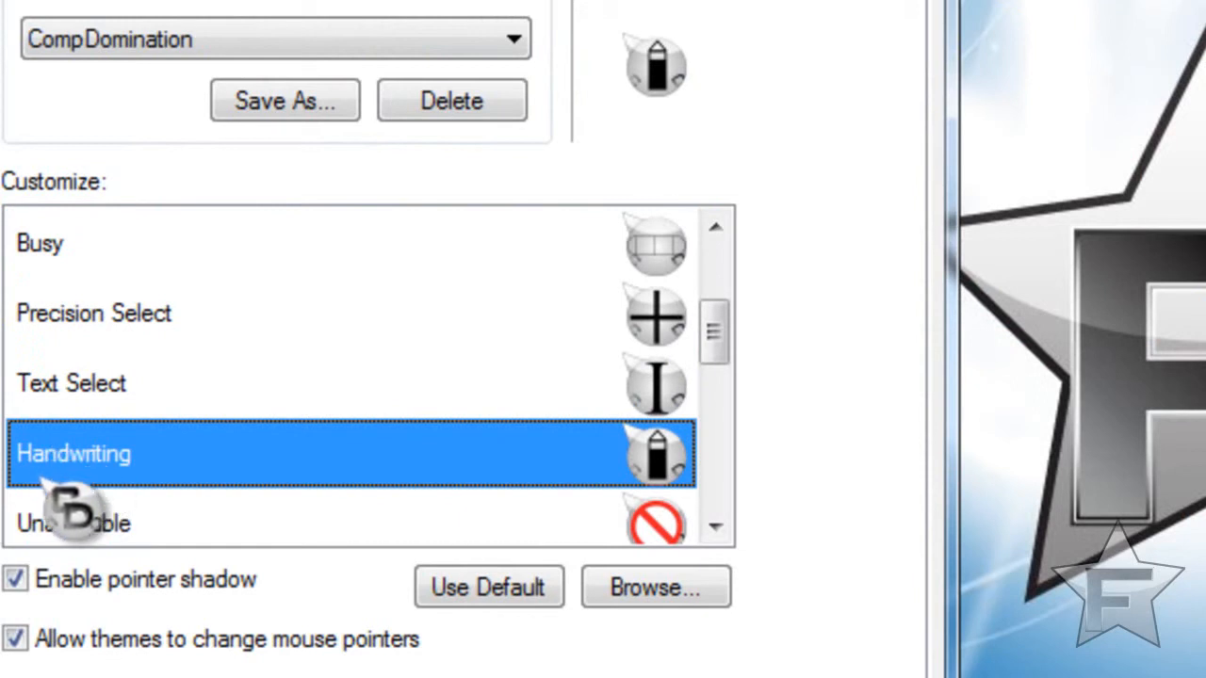
key("Down")
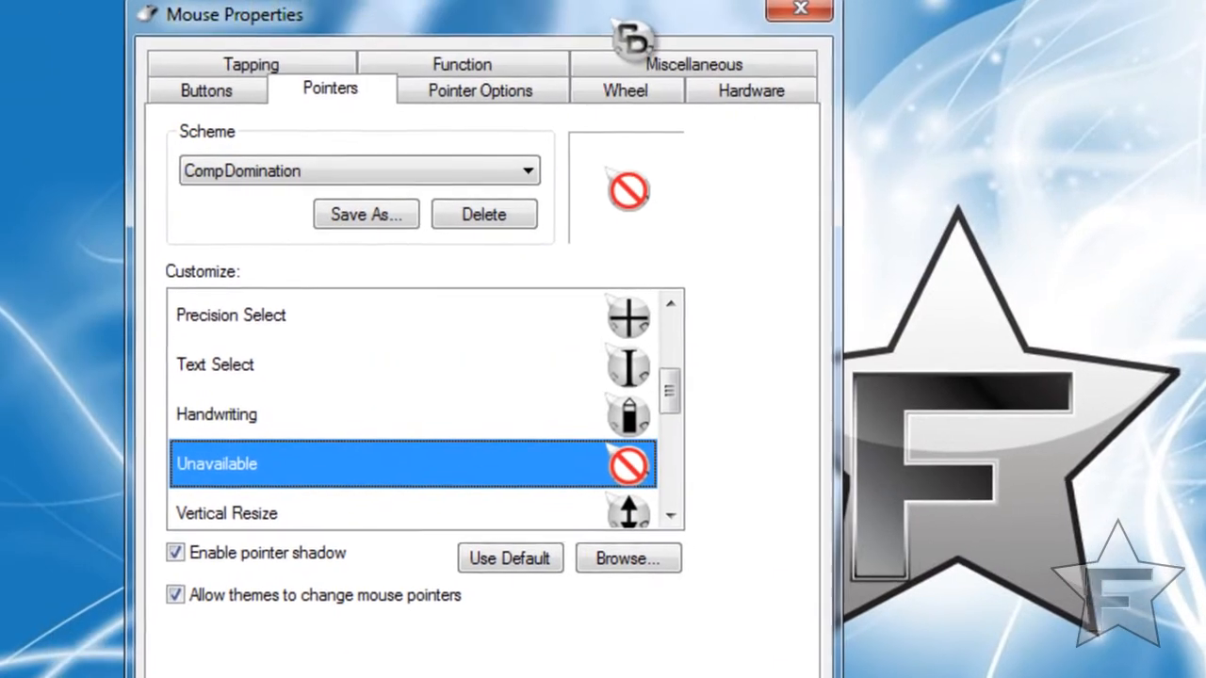
key("Down")
key("Down")
key("Down")
key("Down")
key("Down")
key("Up")
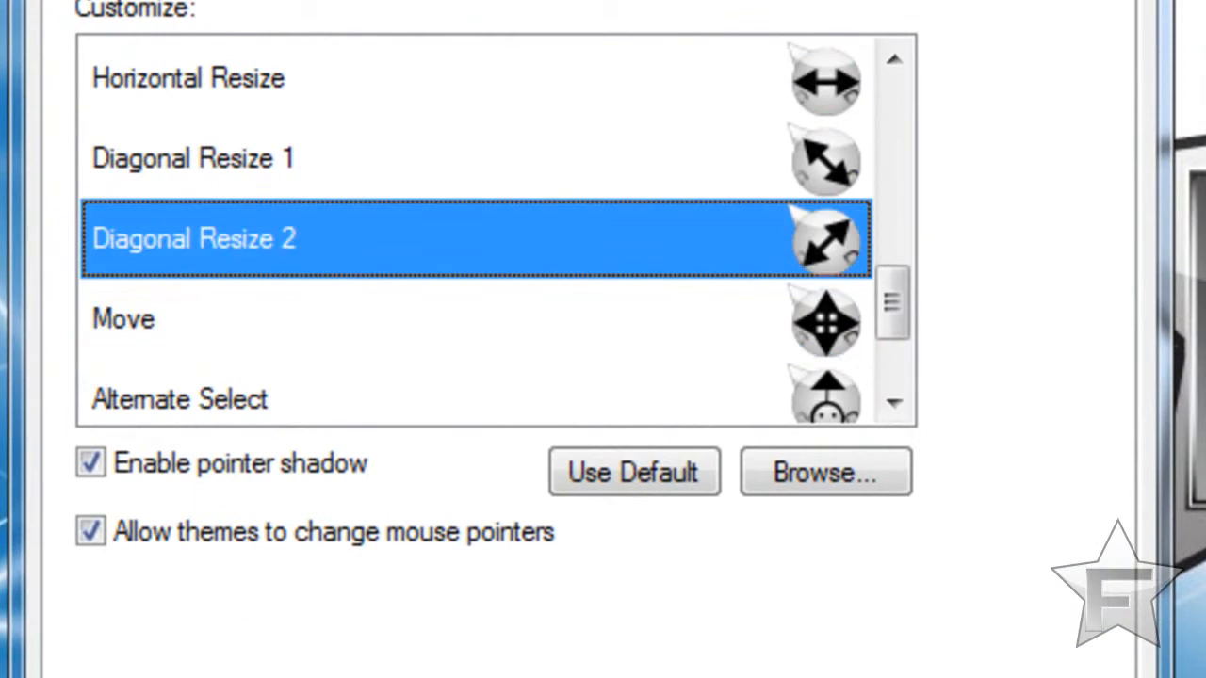
key("Down")
key("Down")
key("Down")
key("Up")
key("Down")
key("Up")
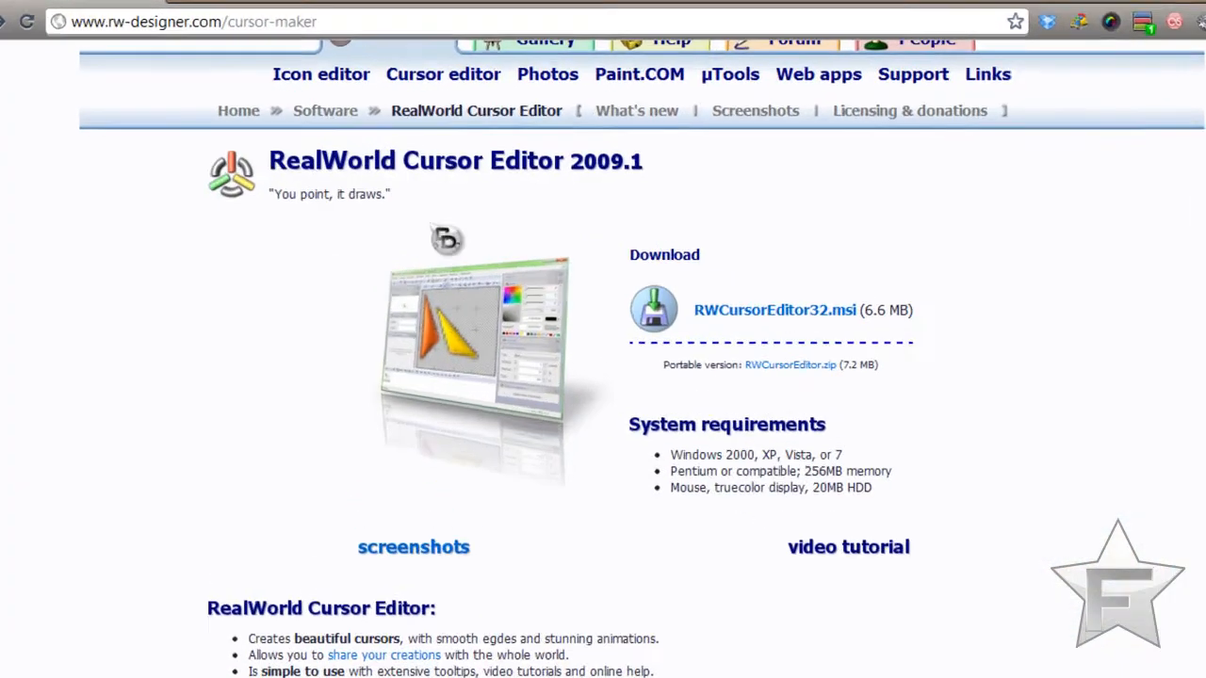
Look through the RealWorld Cursor Editor page for its download options, system requirements and features
scroll(462, 303, "down", 2)
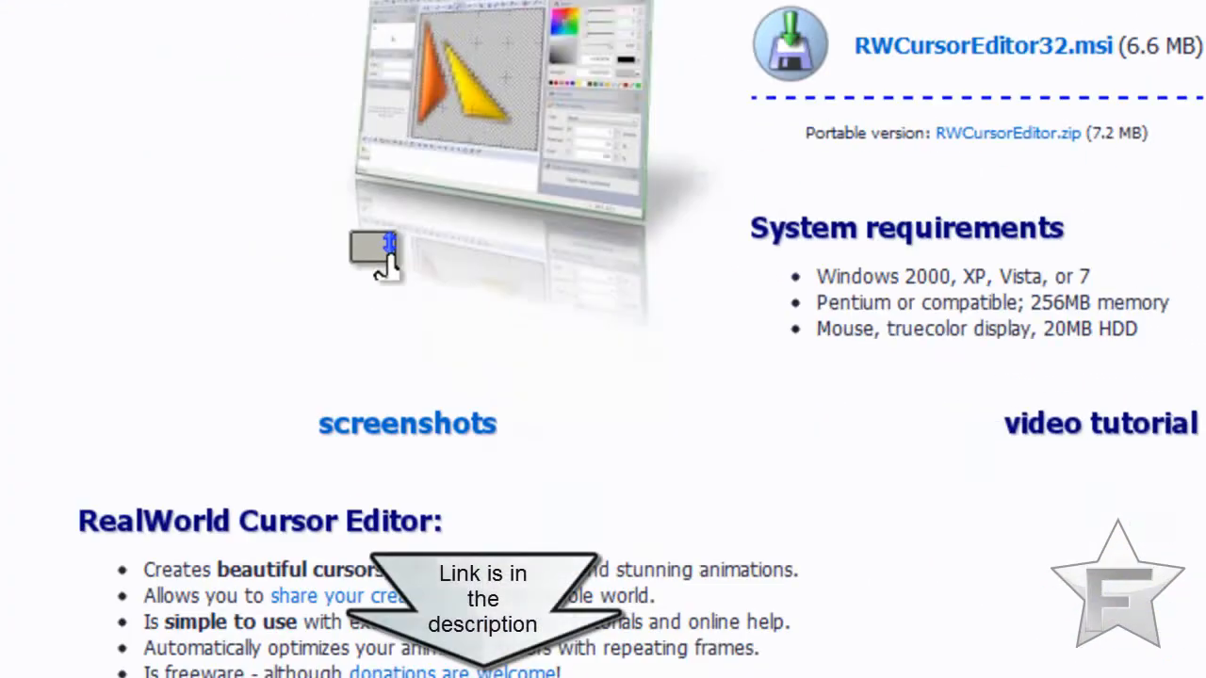
scroll(461, 304, "up", 2)
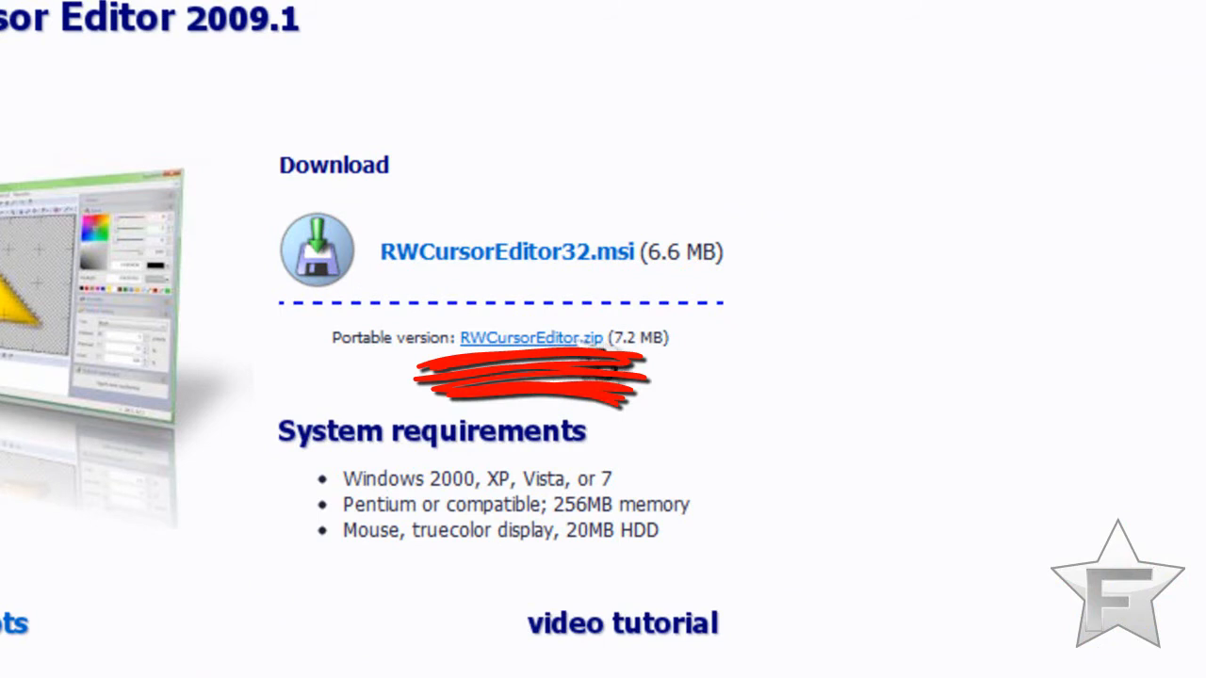
scroll(499, 339, "down", 2)
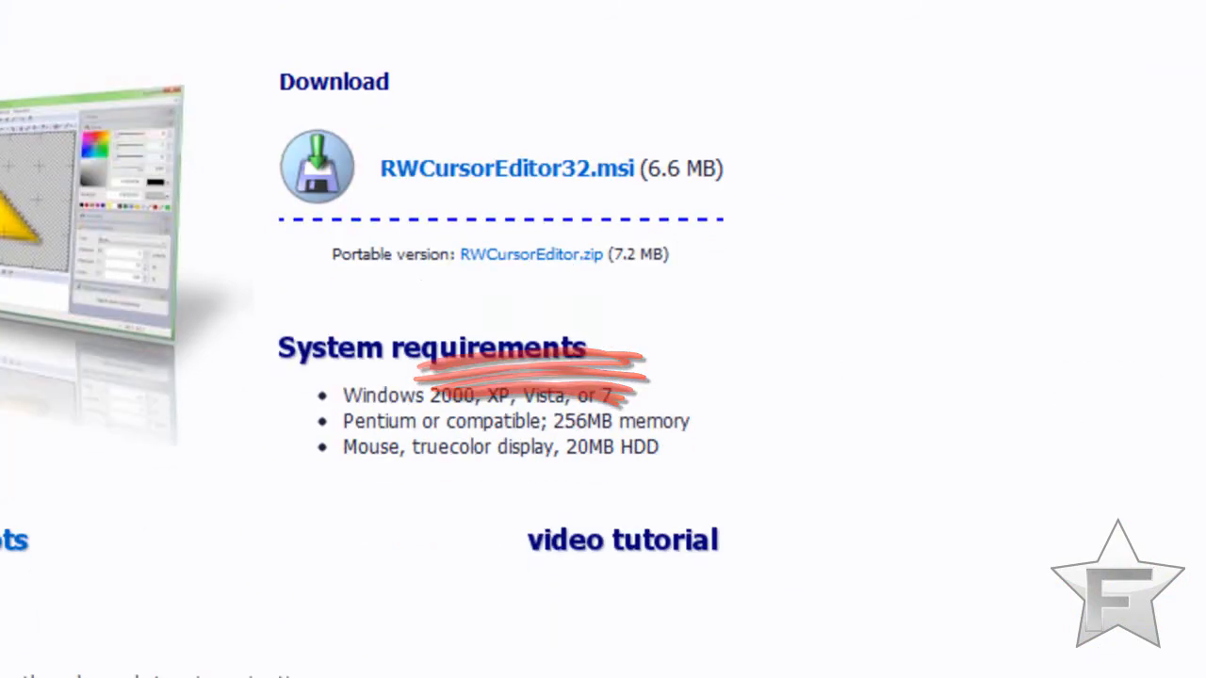
scroll(603, 339, "down", 8)
scroll(603, 339, "up", 9)
scroll(602, 339, "up", 3)
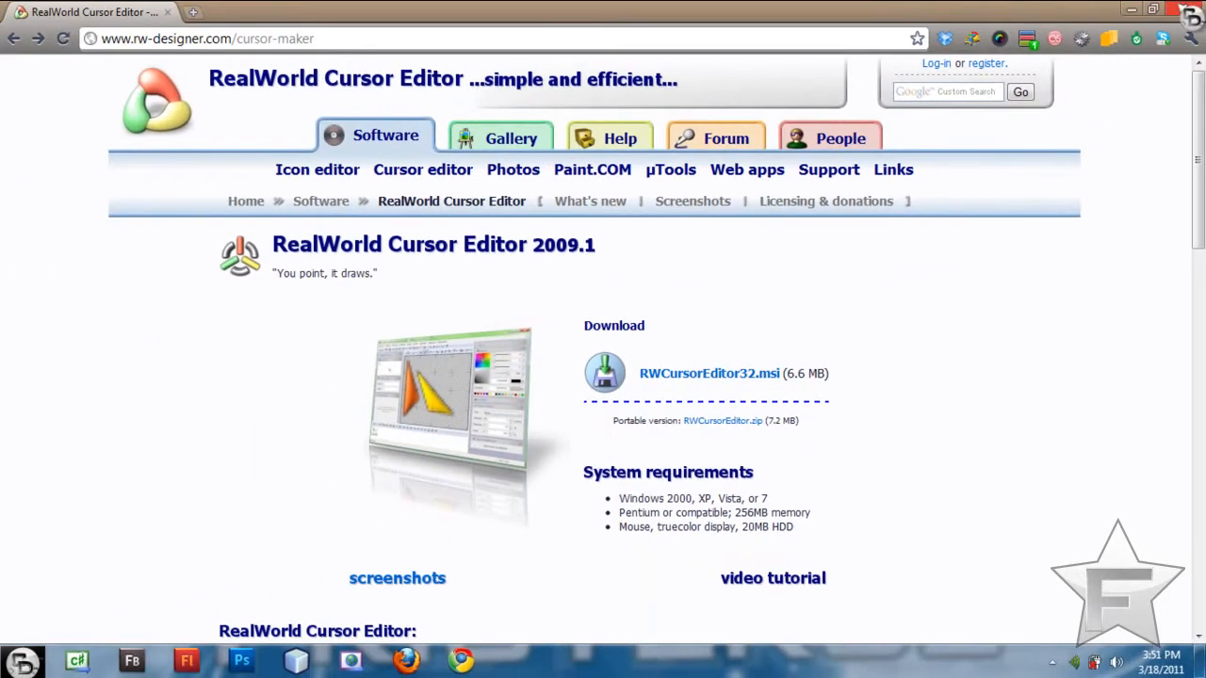
Close the browser and switch to Illustrator with the default.ai cursor design
left_click(1185, 10)
key("alt+Tab")
key("alt+Tab")
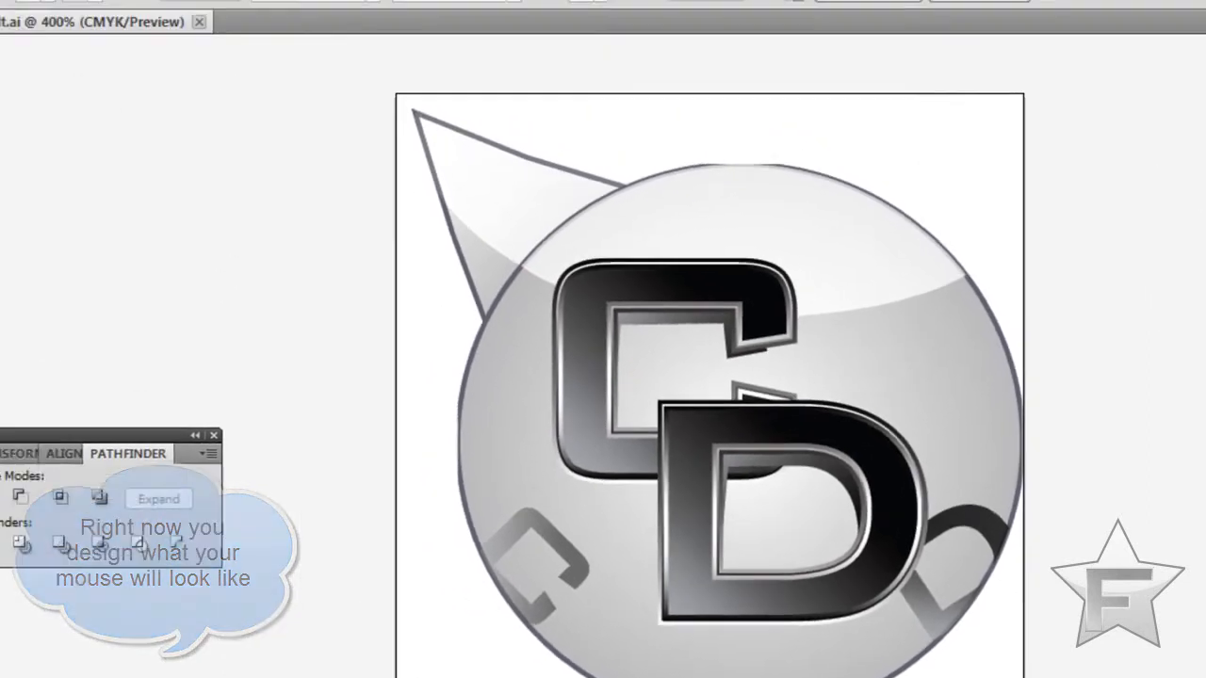
Create a new document 128 pt wide and 128 pt high
left_click(70, 23)
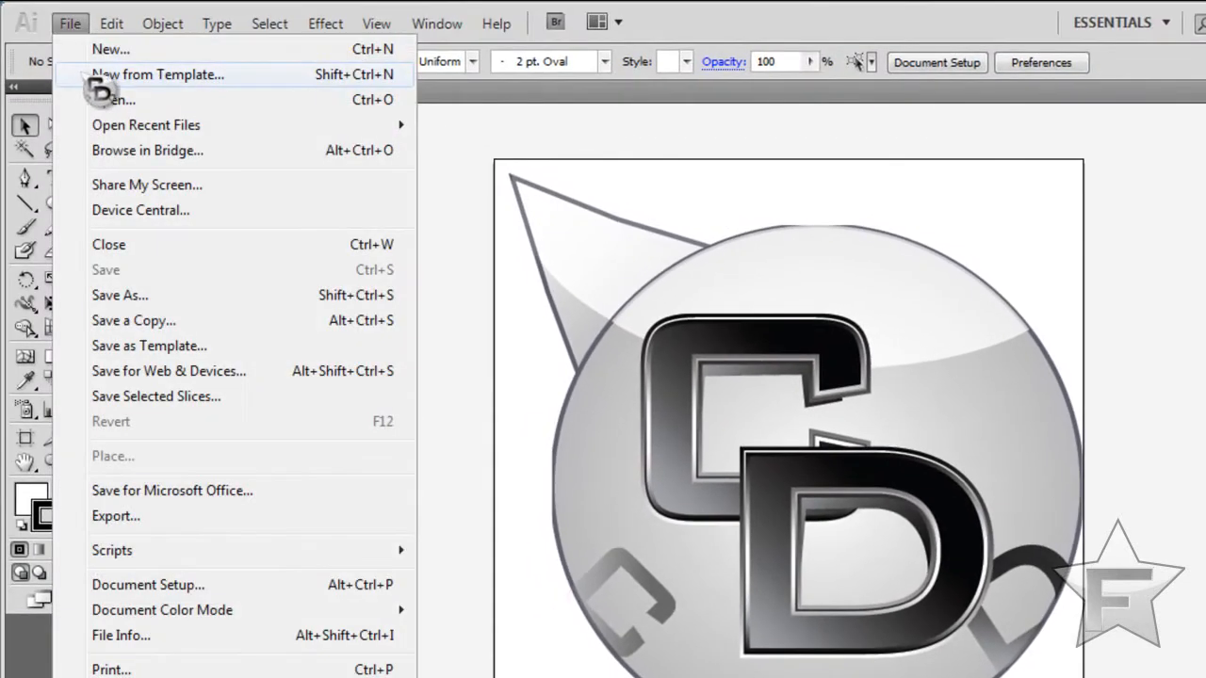
left_click(99, 49)
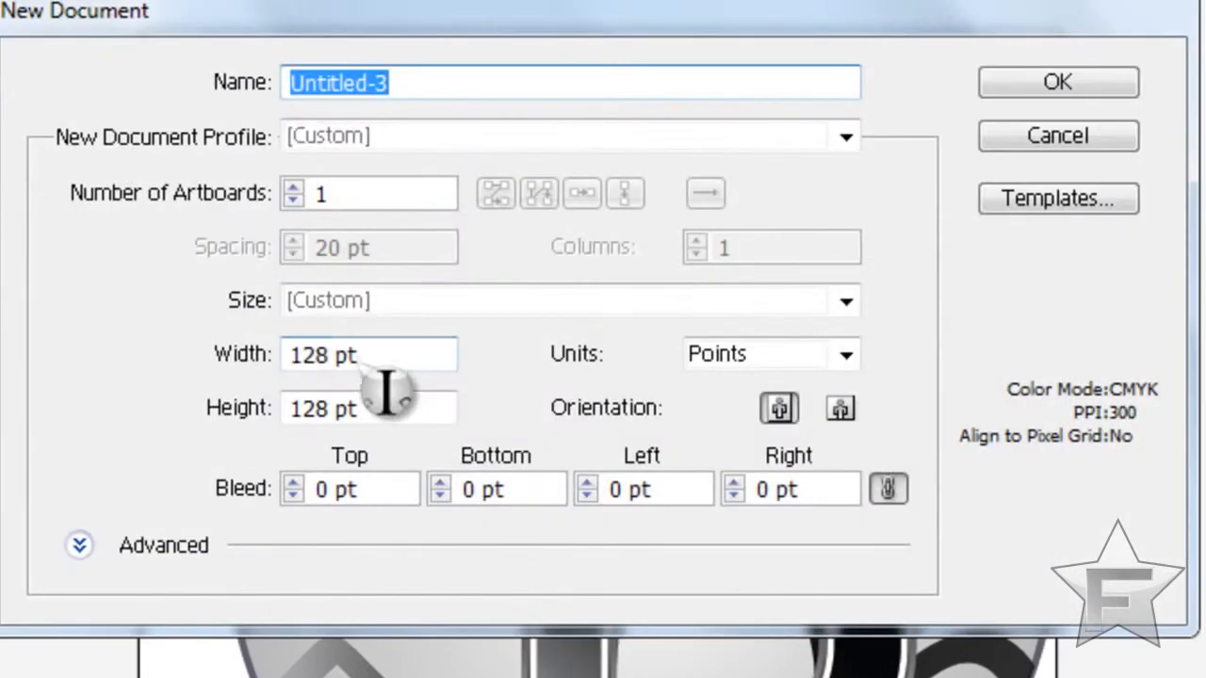
left_click(378, 360)
left_click(405, 86)
left_click(363, 355)
left_click_drag(358, 359, 222, 378)
left_click_drag(362, 407, 281, 414)
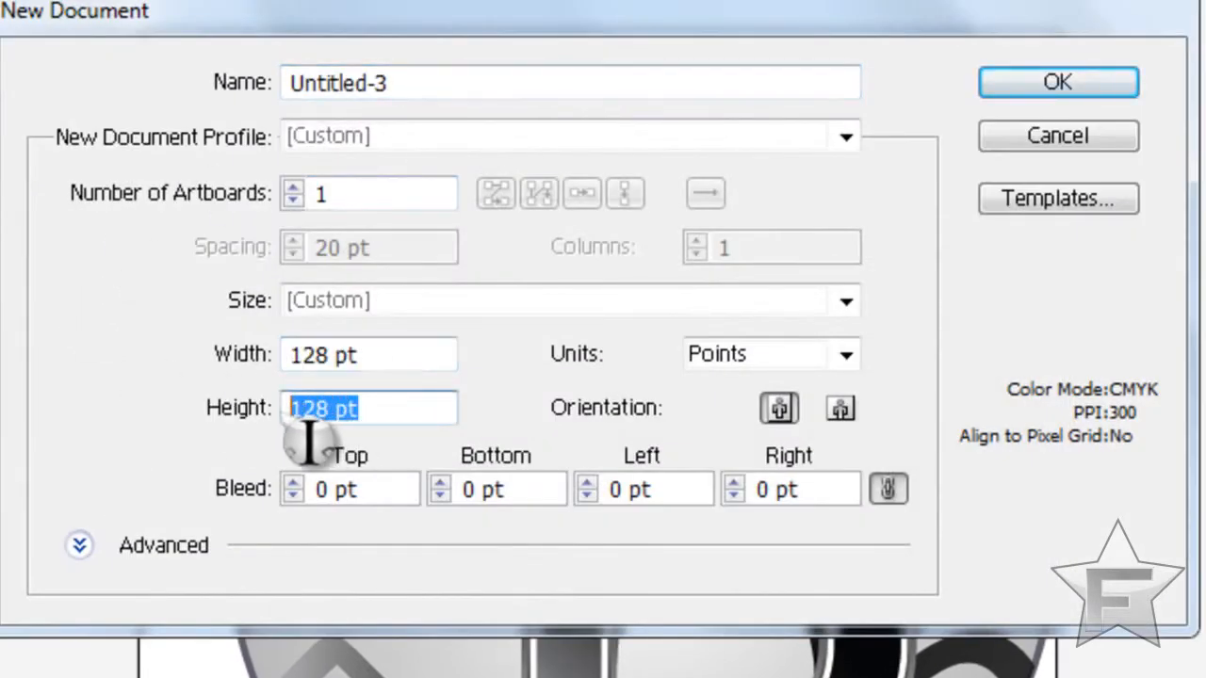
left_click(1085, 98)
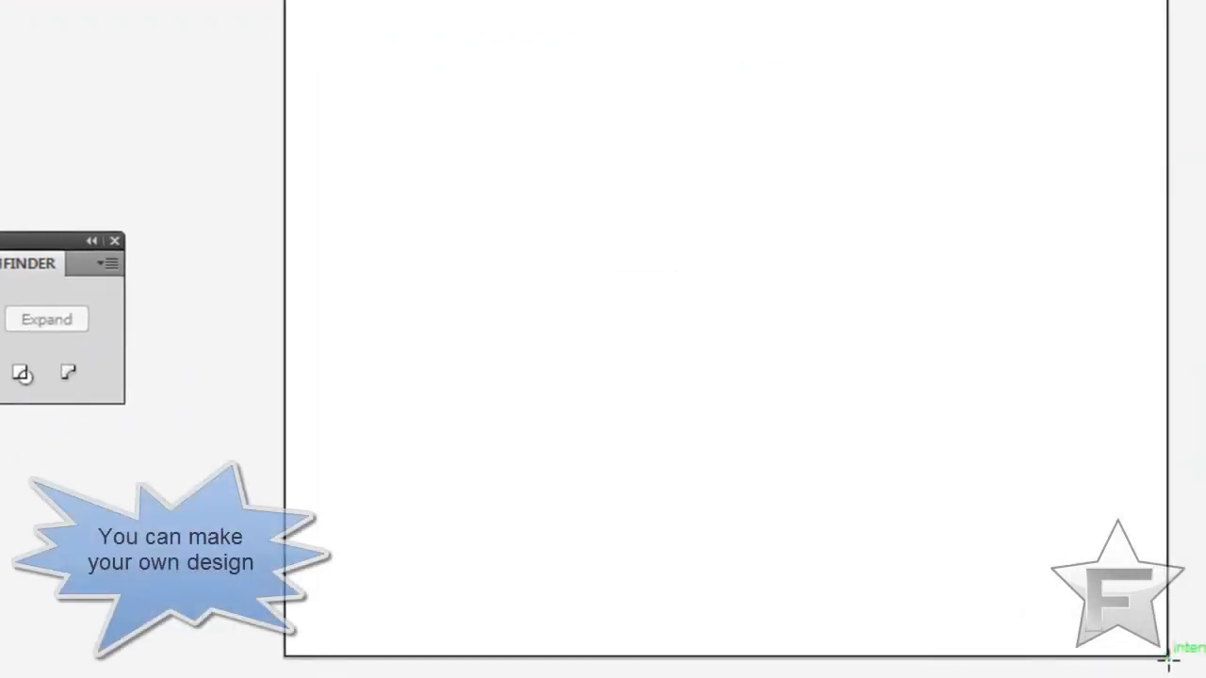
Draw a circle about 112.5 pt wide from the artboard's lower-right corner and fill it with a linear gradient
left_click_drag(1168, 659, 392, 111)
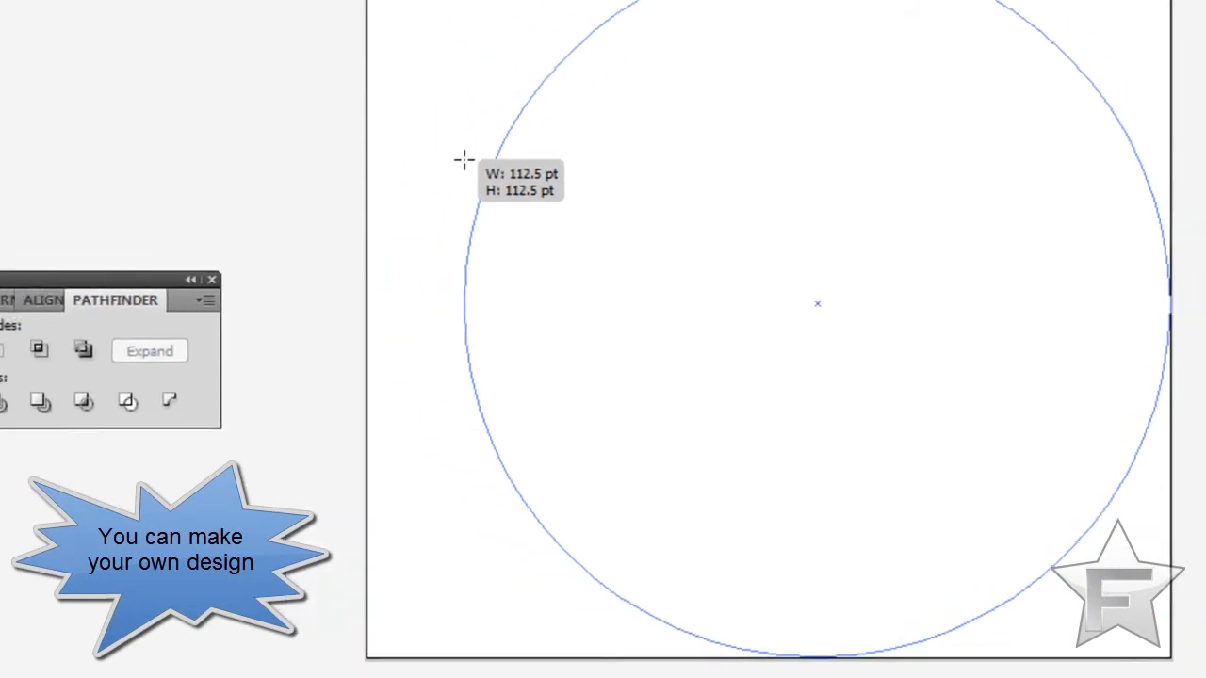
left_click_drag(463, 160, 465, 160)
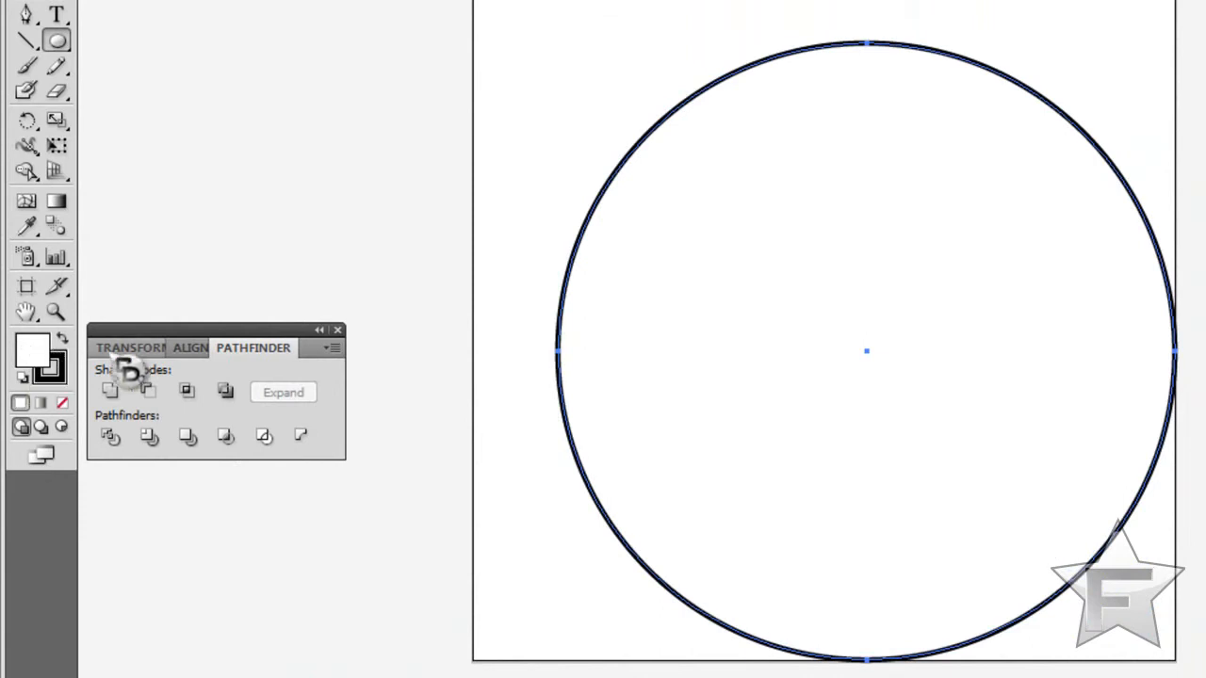
left_click(40, 403)
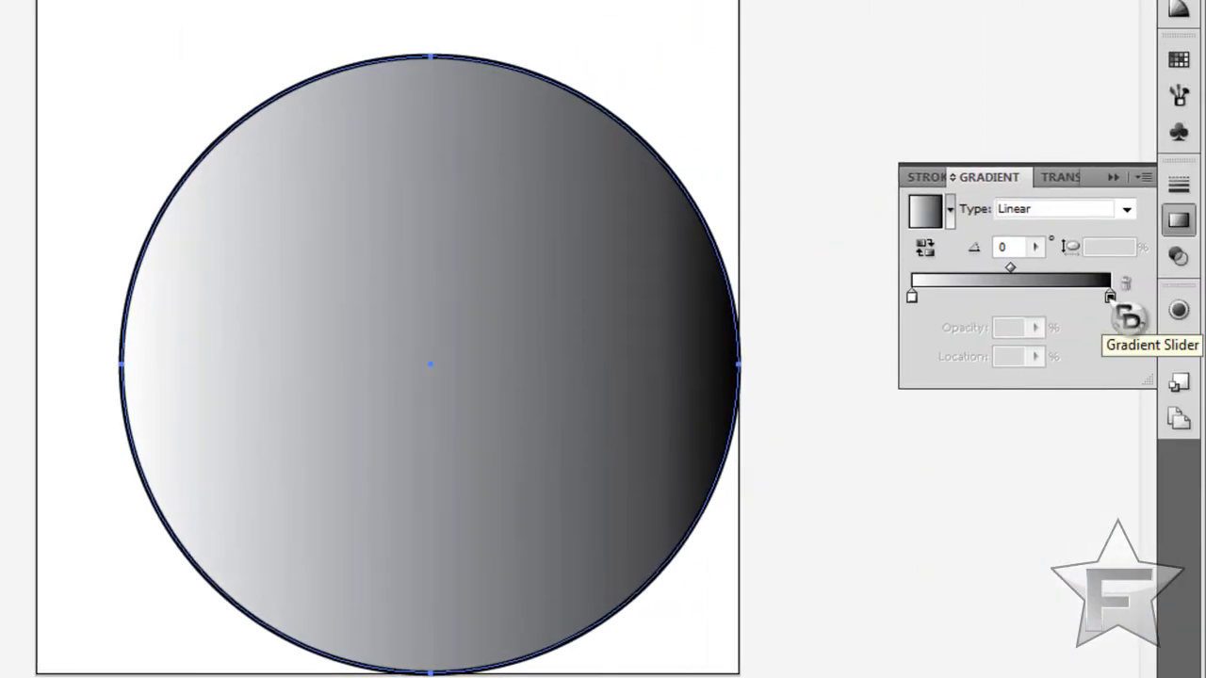
Change the circle gradient's black end to grey with RGB 155, 155, 155
double_click(1110, 298)
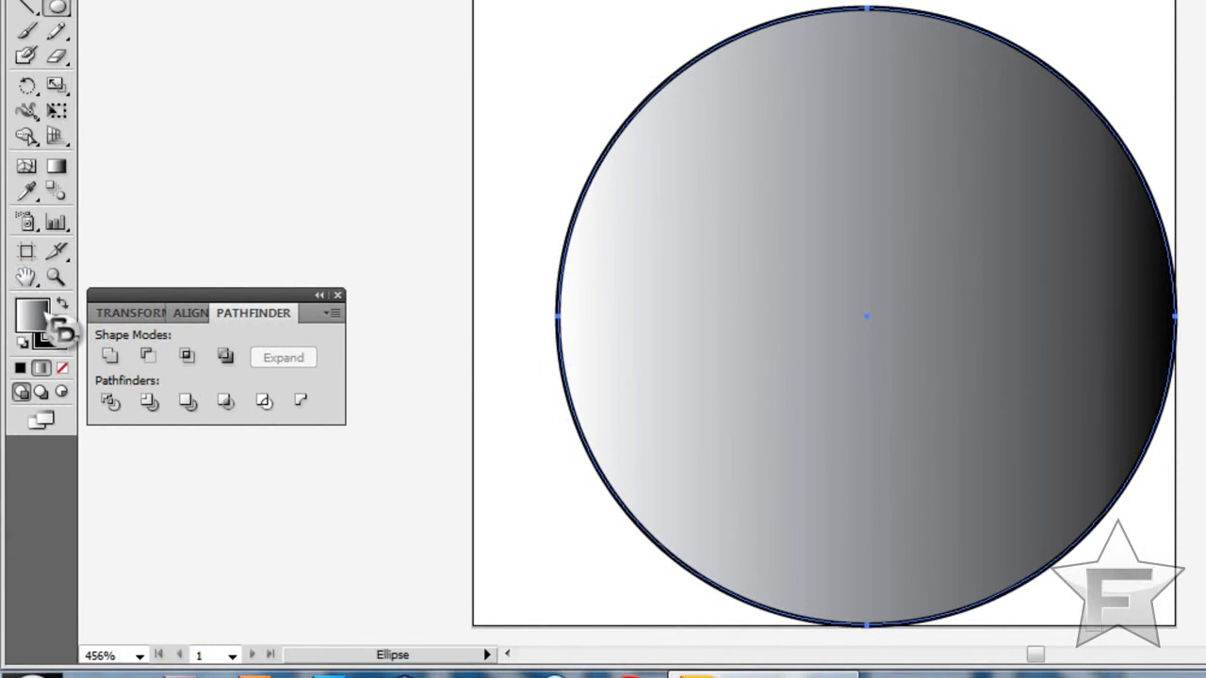
double_click(56, 330)
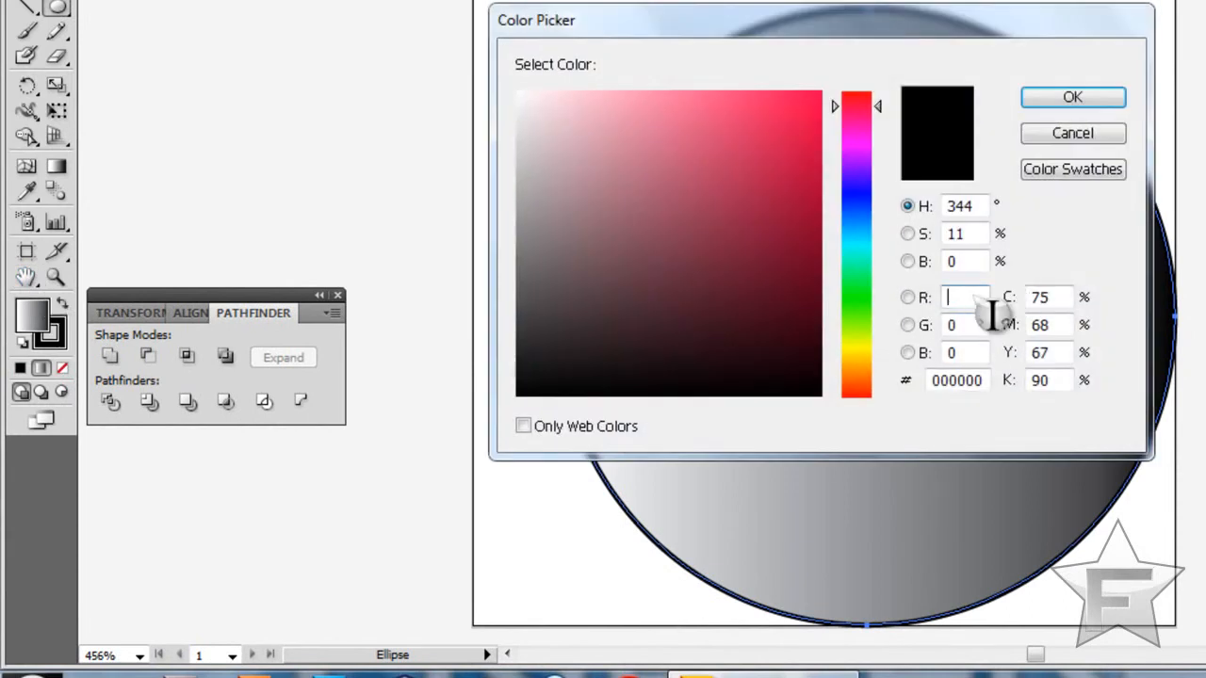
type("155")
key("Tab")
type("155")
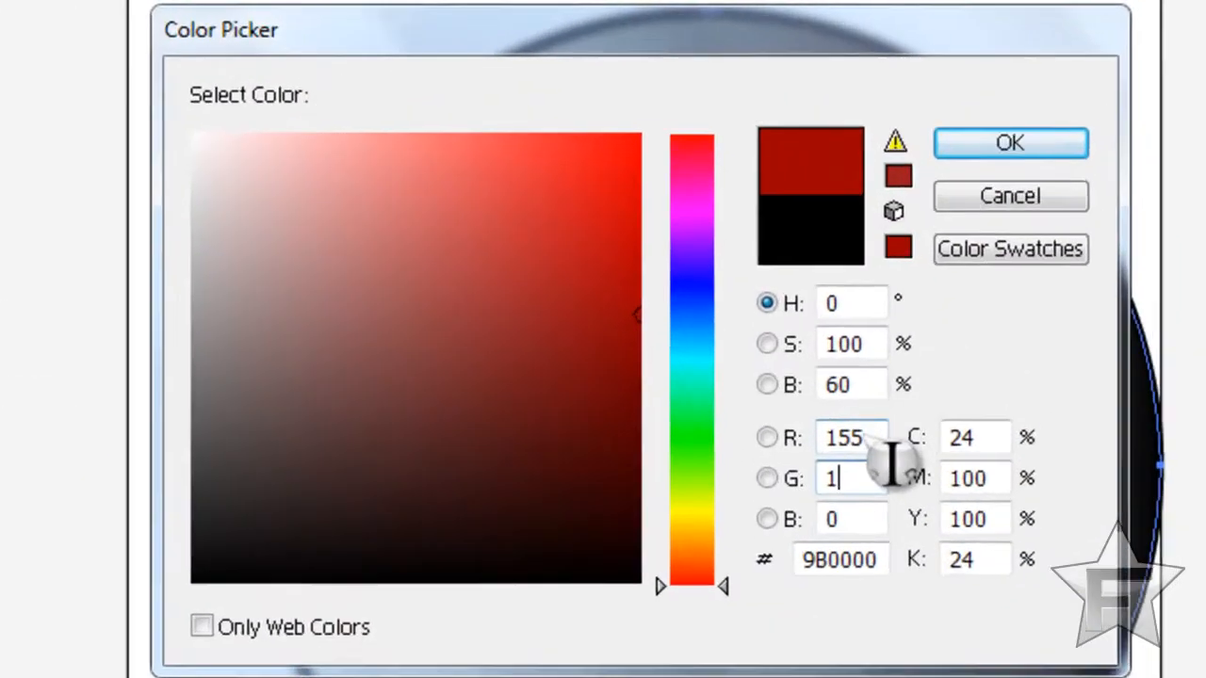
key("Tab")
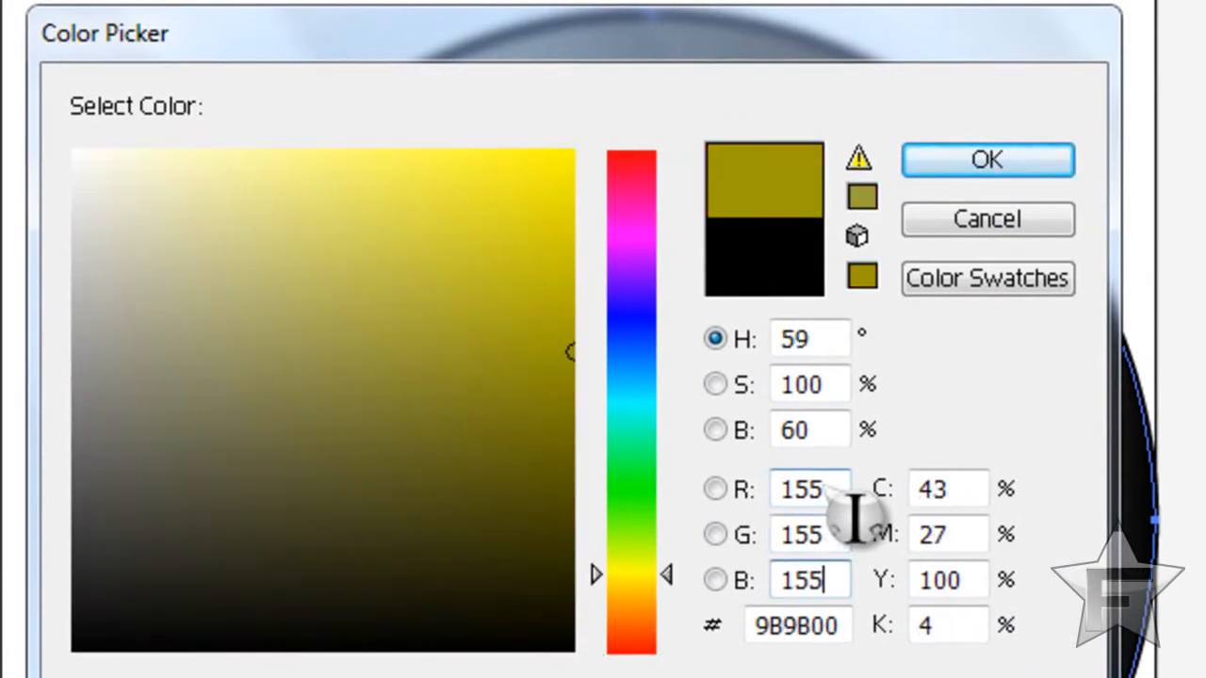
type("155")
key("Return")
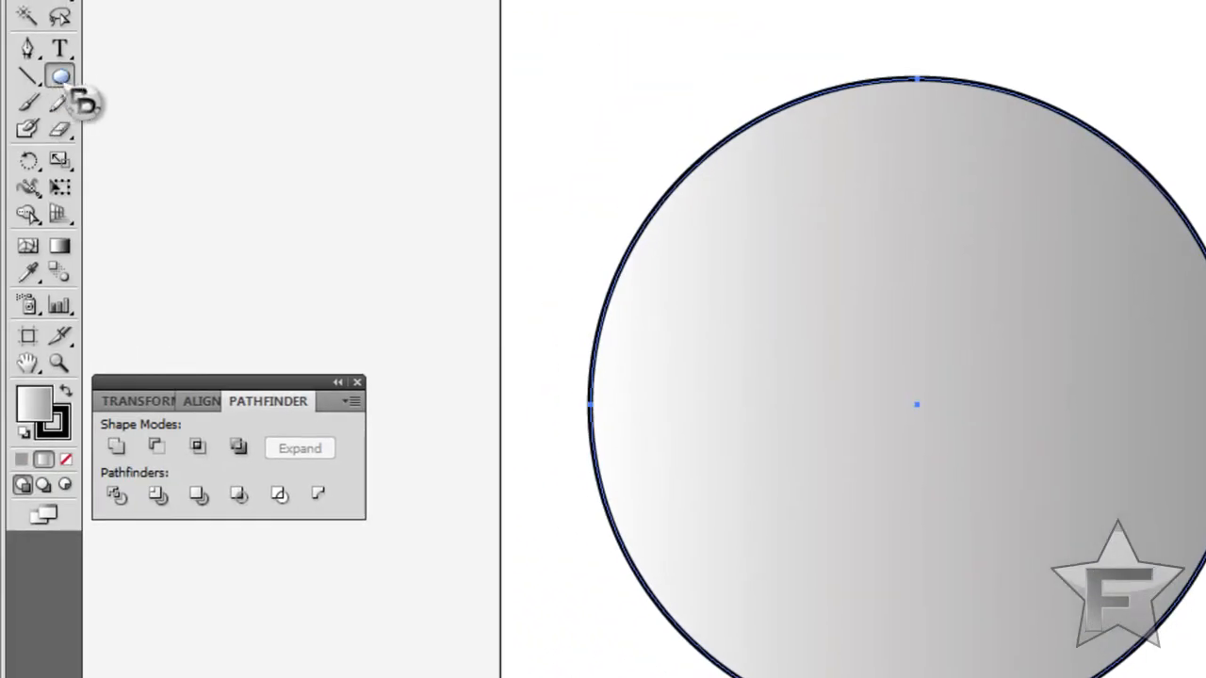
Draw a triangle with the Star tool, its tip at the artboard's upper-left corner and its base overlapping the circle
left_click_drag(80, 99, 155, 190)
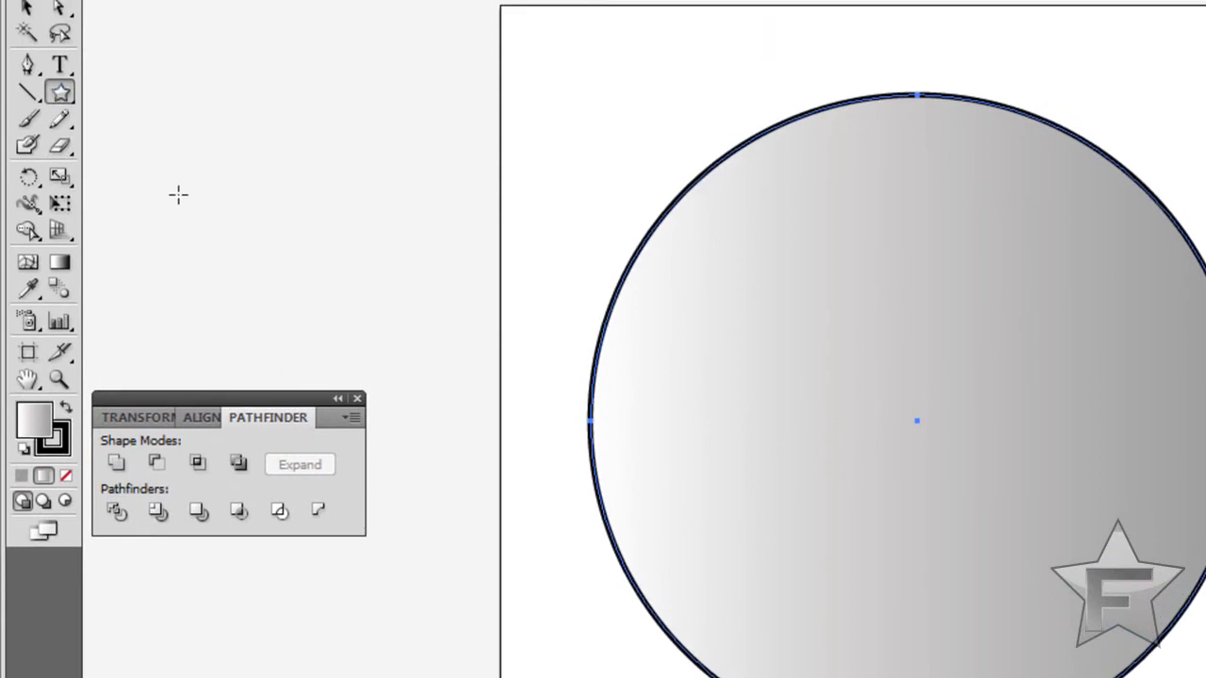
left_click_drag(577, 300, 1032, 677)
key("Up")
key("Up")
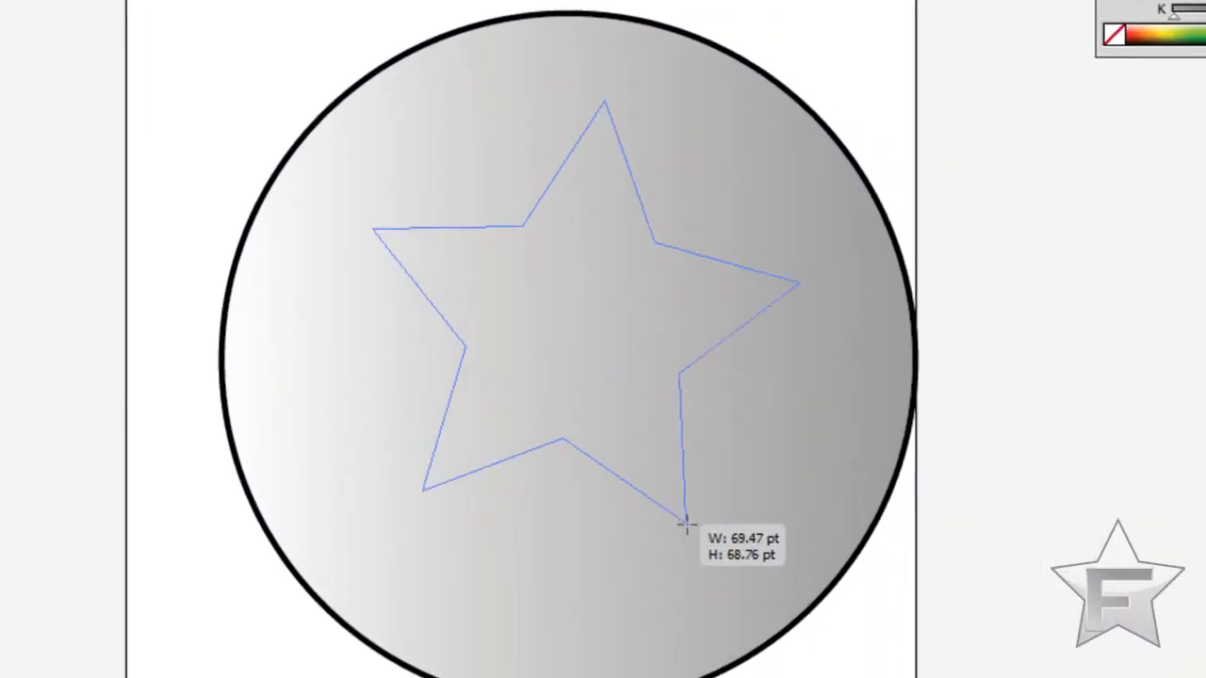
left_click_drag(684, 524, 519, 506)
key("Down")
key("Down")
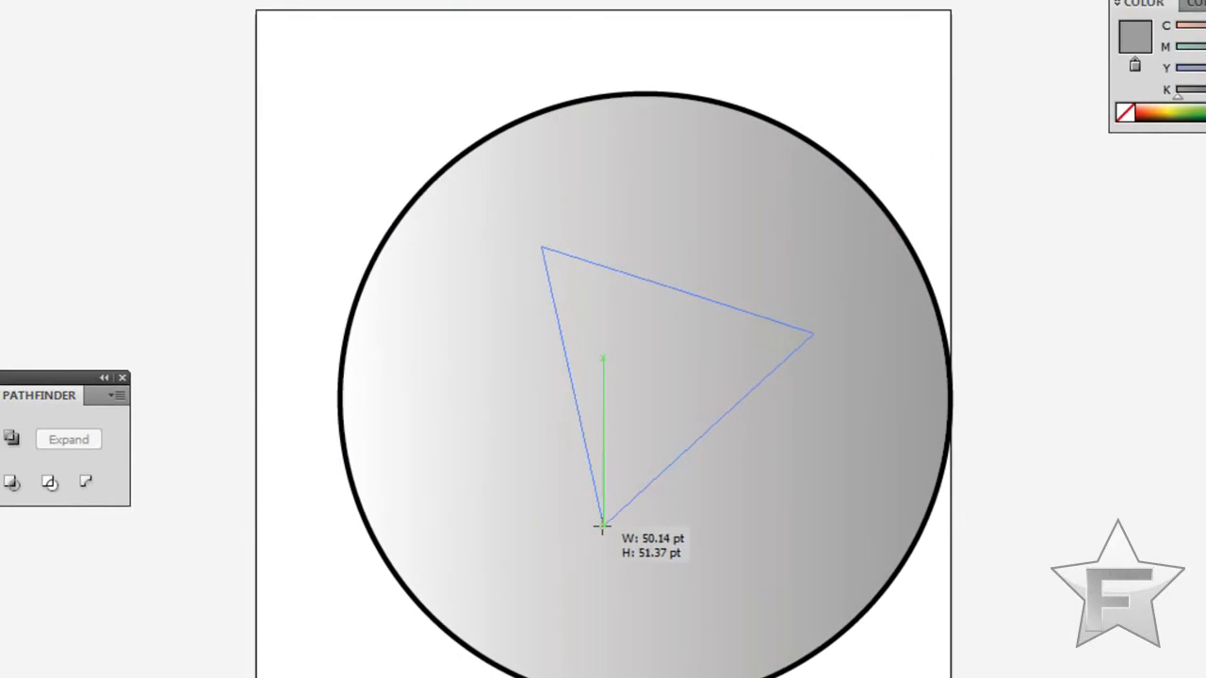
left_click_drag(603, 528, 329, 431)
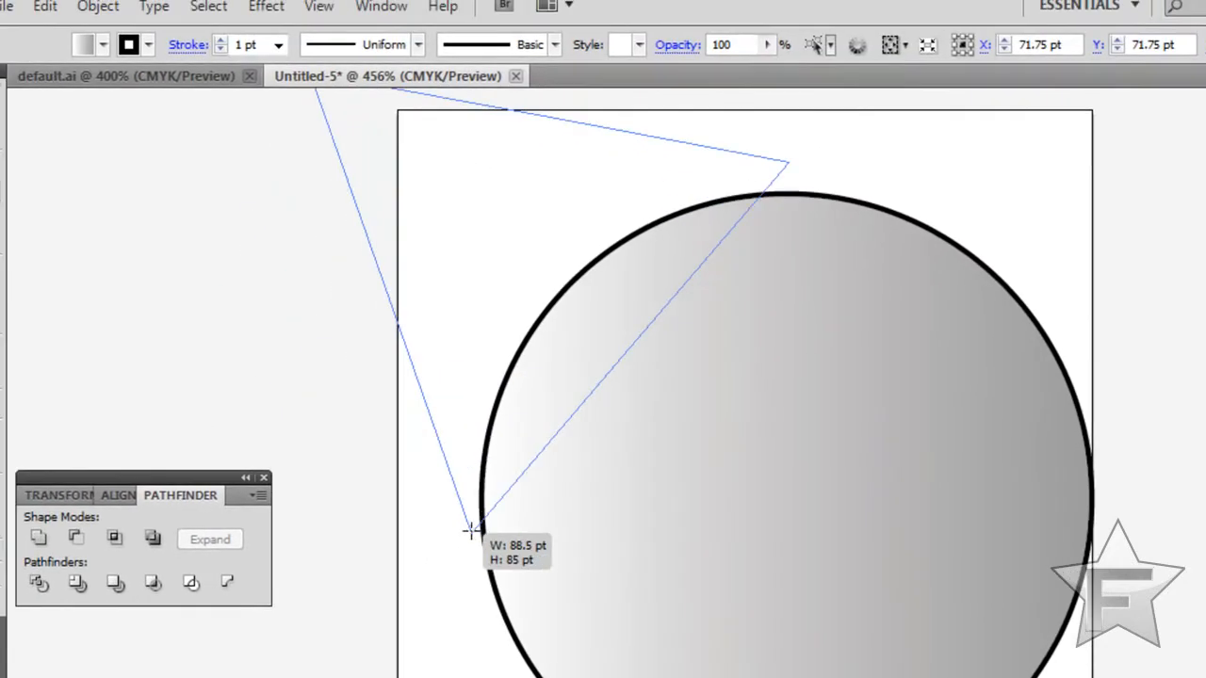
left_click_drag(469, 531, 471, 442)
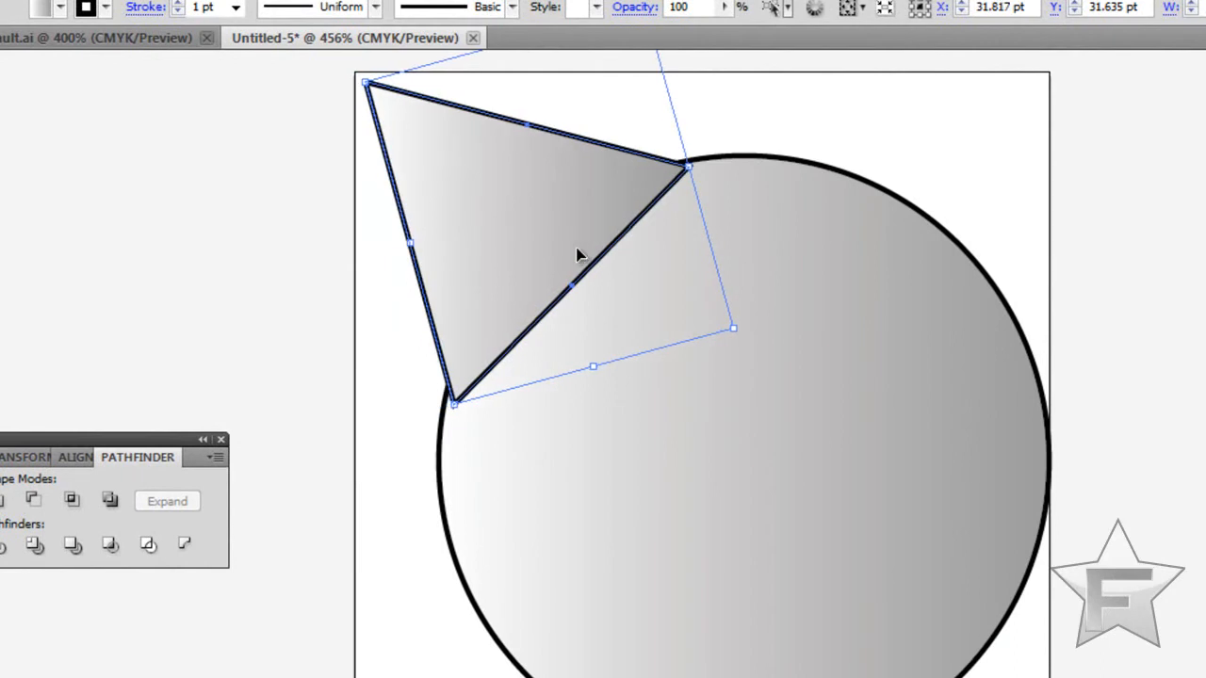
left_click(961, 167)
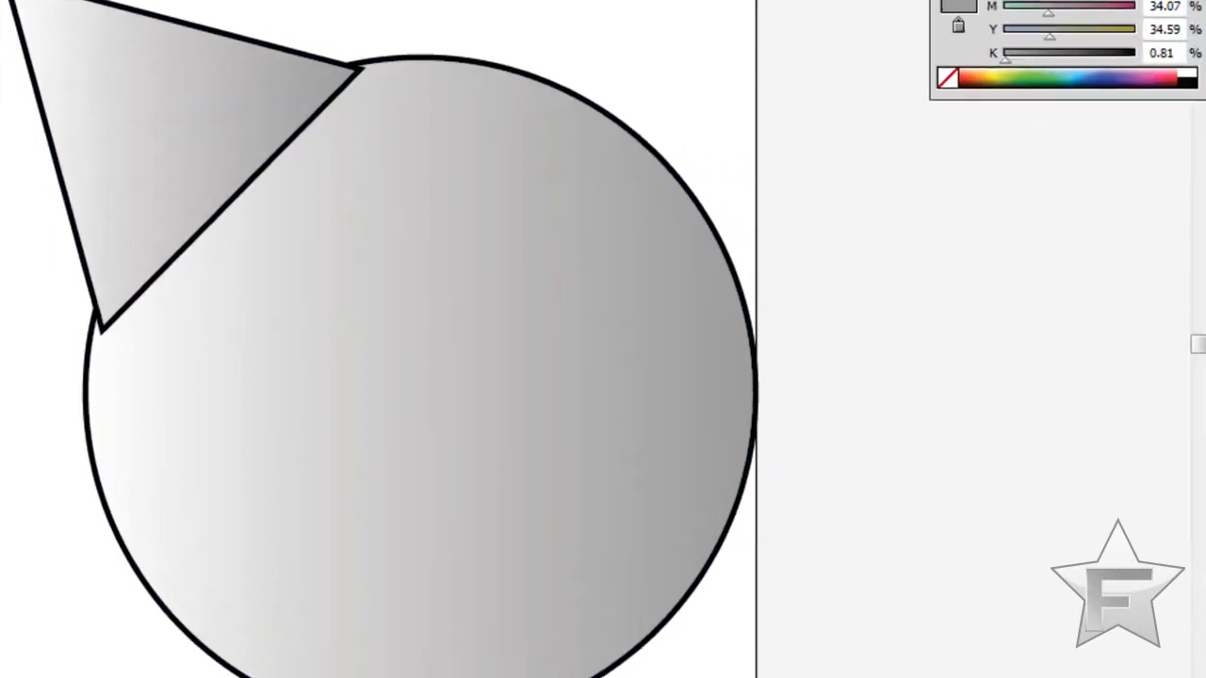
Move the triangle's path below the circle's path in the layer stacking order so the circle covers the triangle's base
left_click(1175, 371)
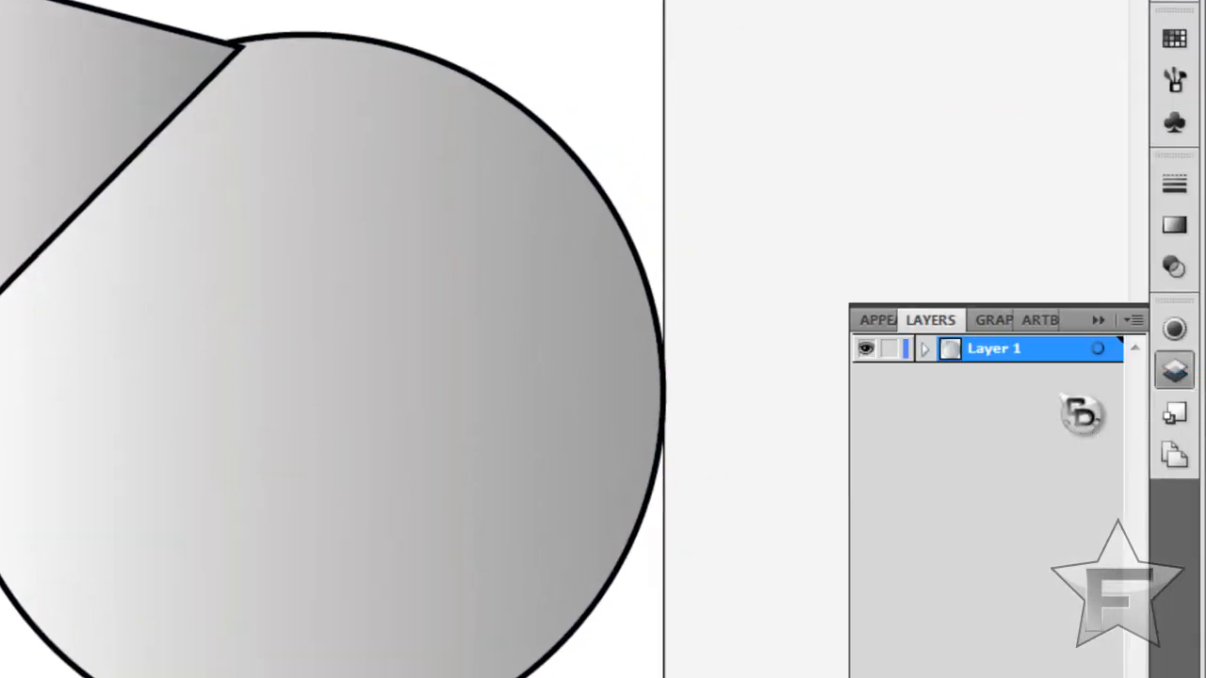
left_click(925, 349)
left_click(996, 377)
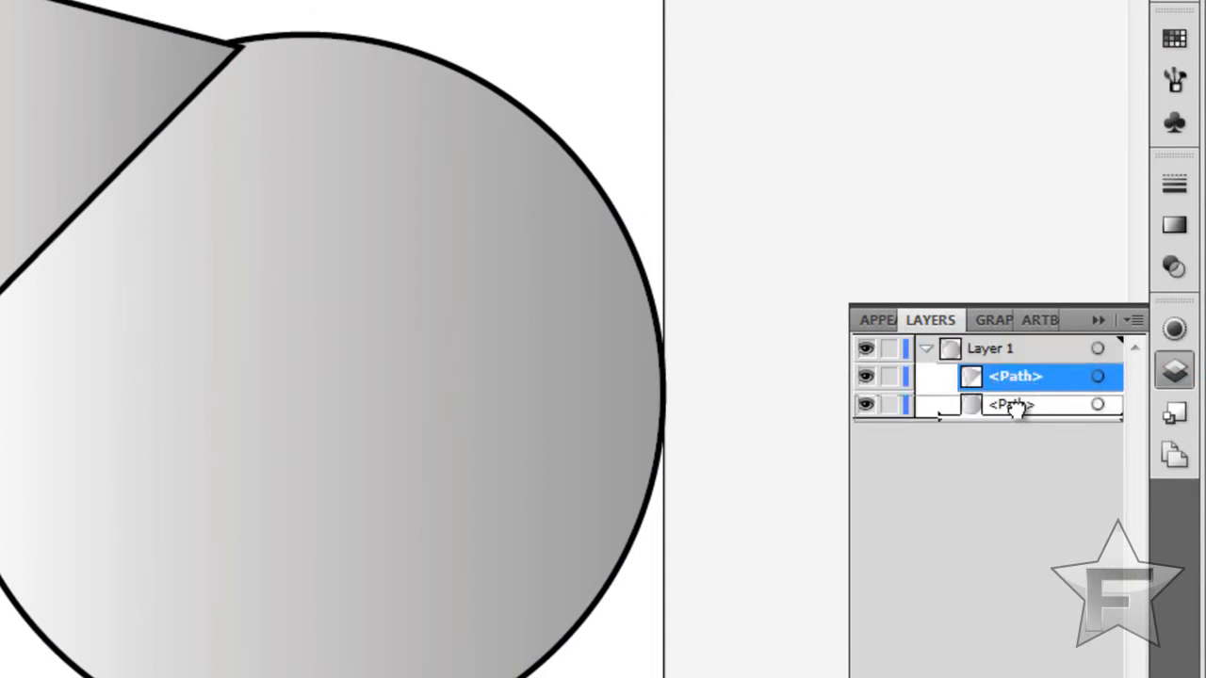
left_click_drag(1016, 409, 1034, 426)
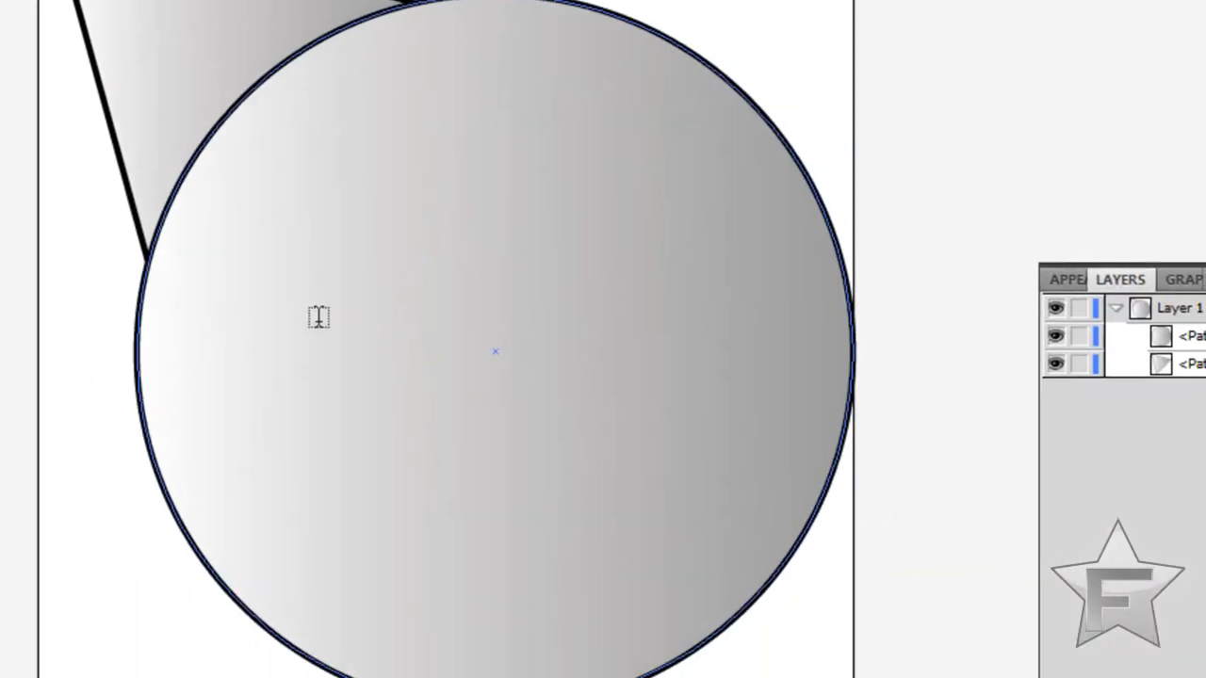
Add a short first name as text on the circle, enlarge it to about 28.84 pt and centre it
left_click(829, 484)
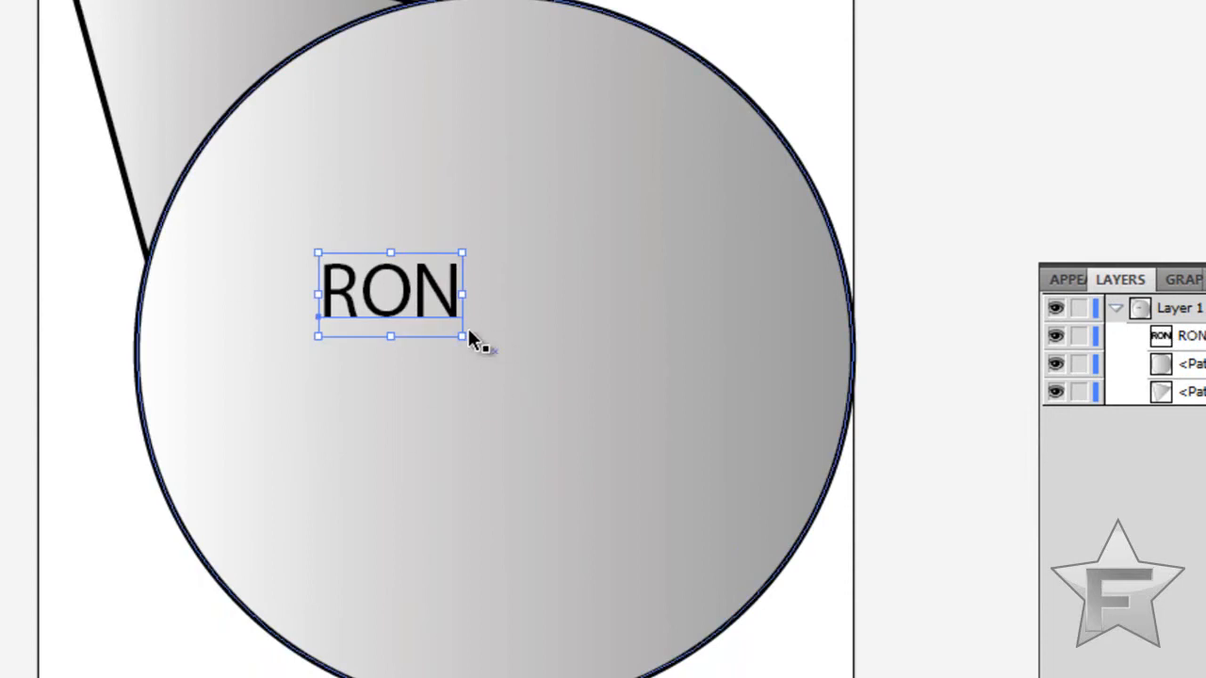
left_click_drag(461, 335, 670, 512)
left_click_drag(483, 400, 493, 365)
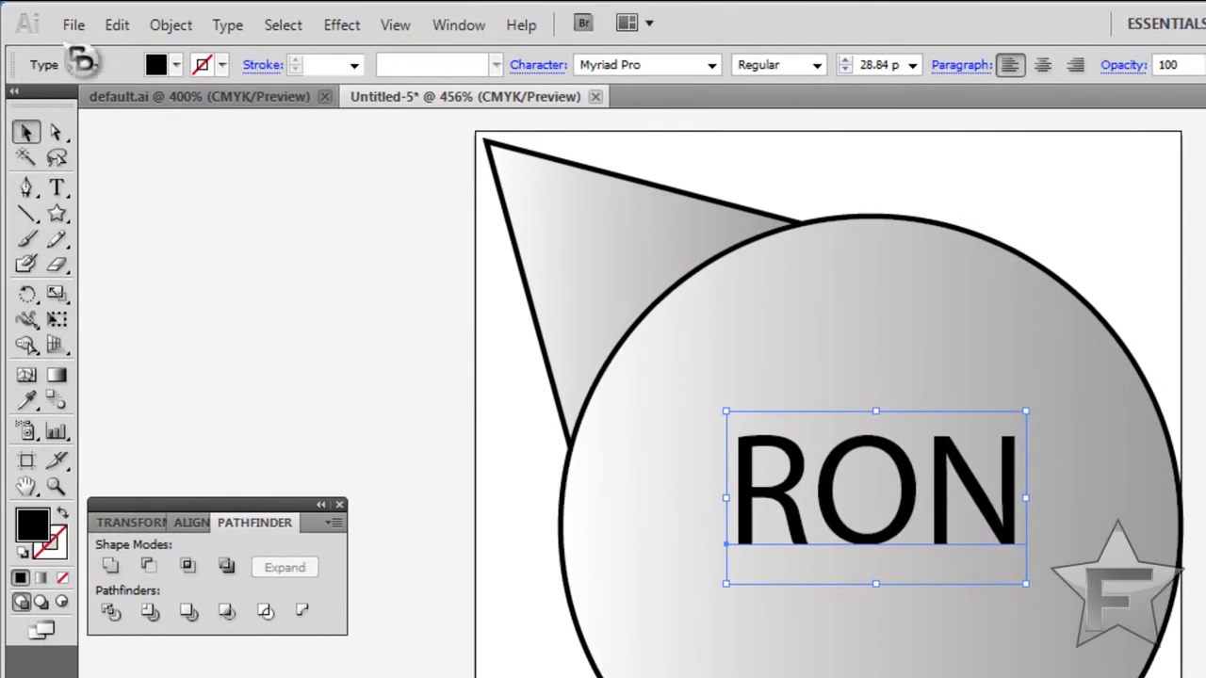
Export the artwork for the web as a transparent 128 × 128 pixel PNG-24 named mouse on the Desktop
left_click(53, 14)
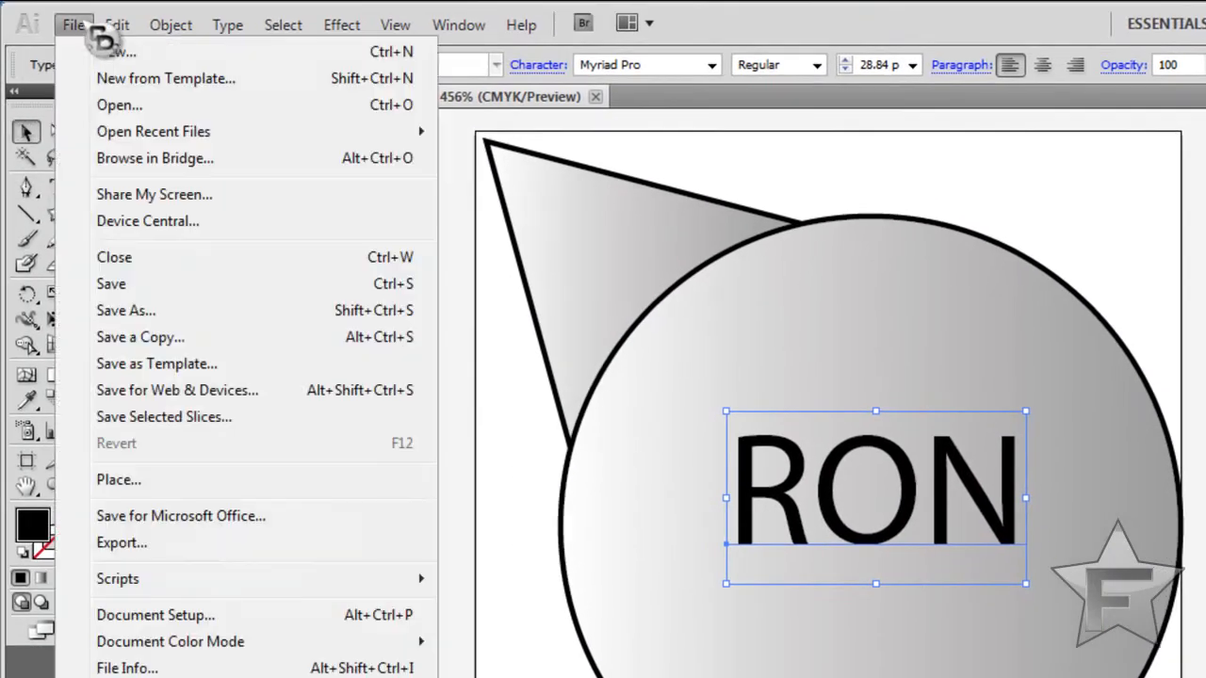
left_click(207, 394)
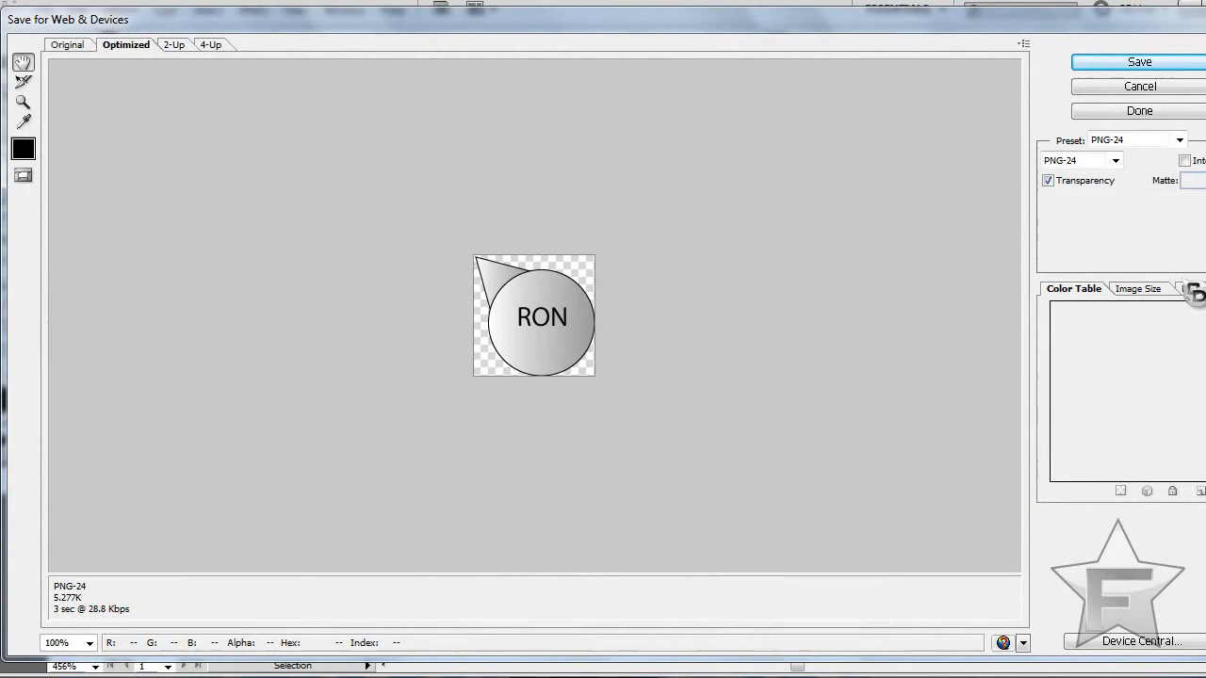
left_click(1137, 288)
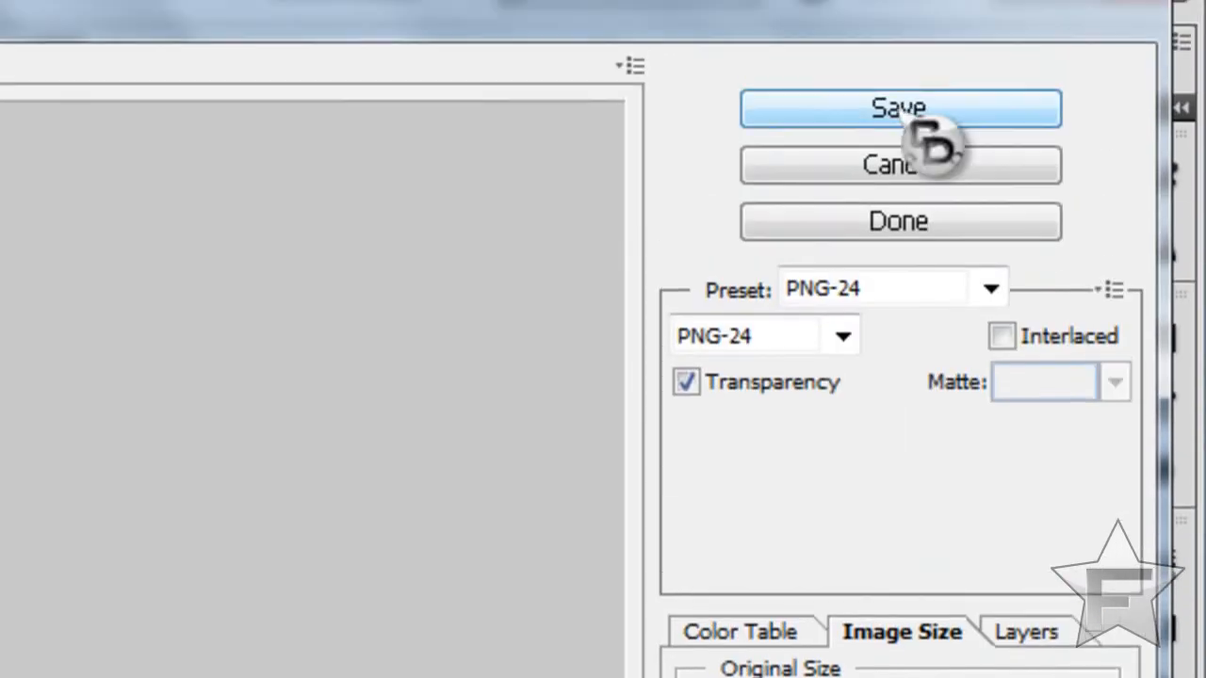
left_click(919, 66)
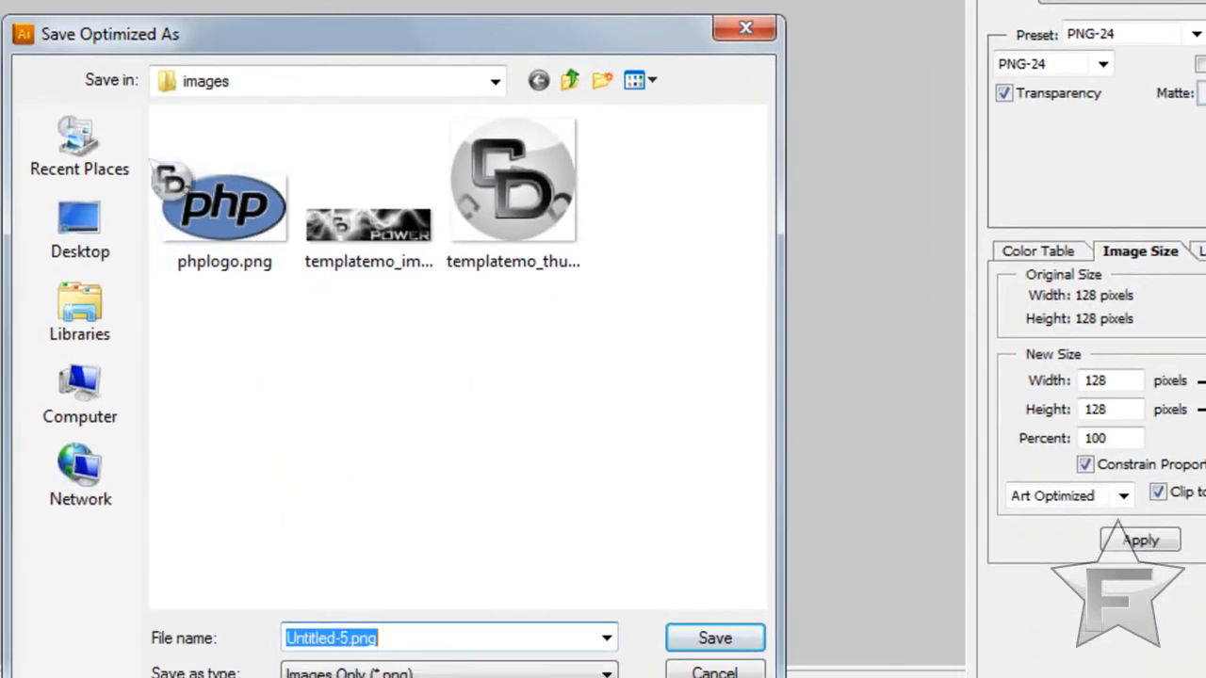
left_click(85, 240)
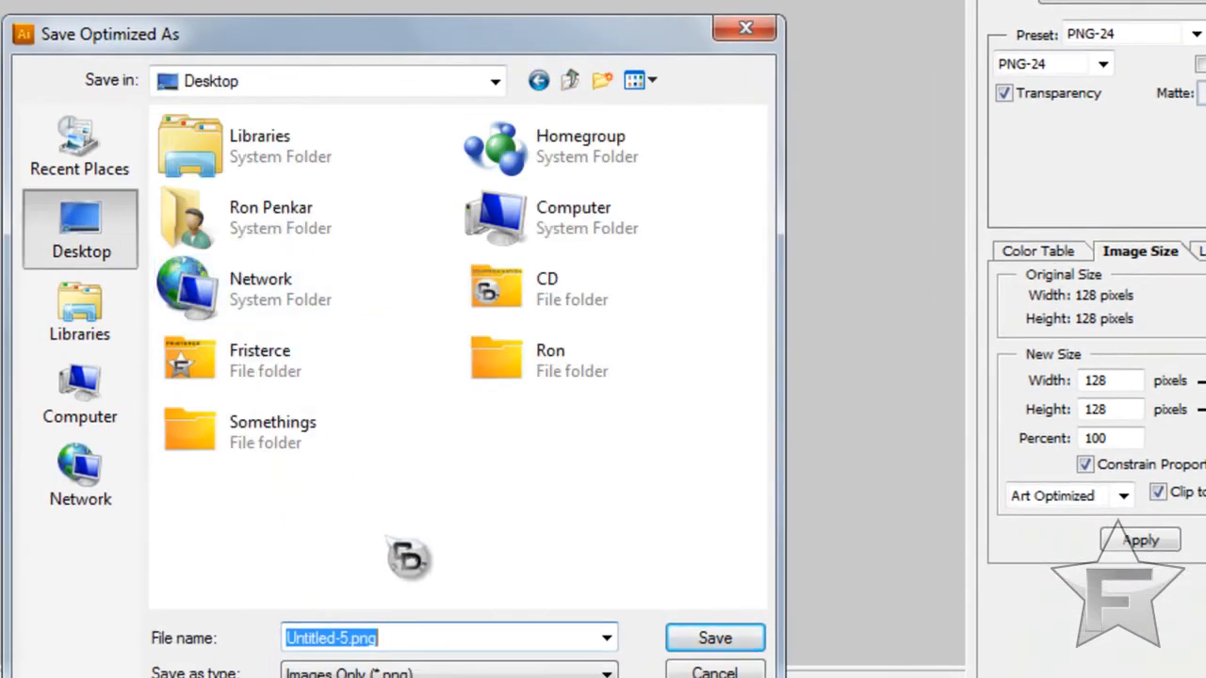
type("mousw")
key("BackSpace")
type("e")
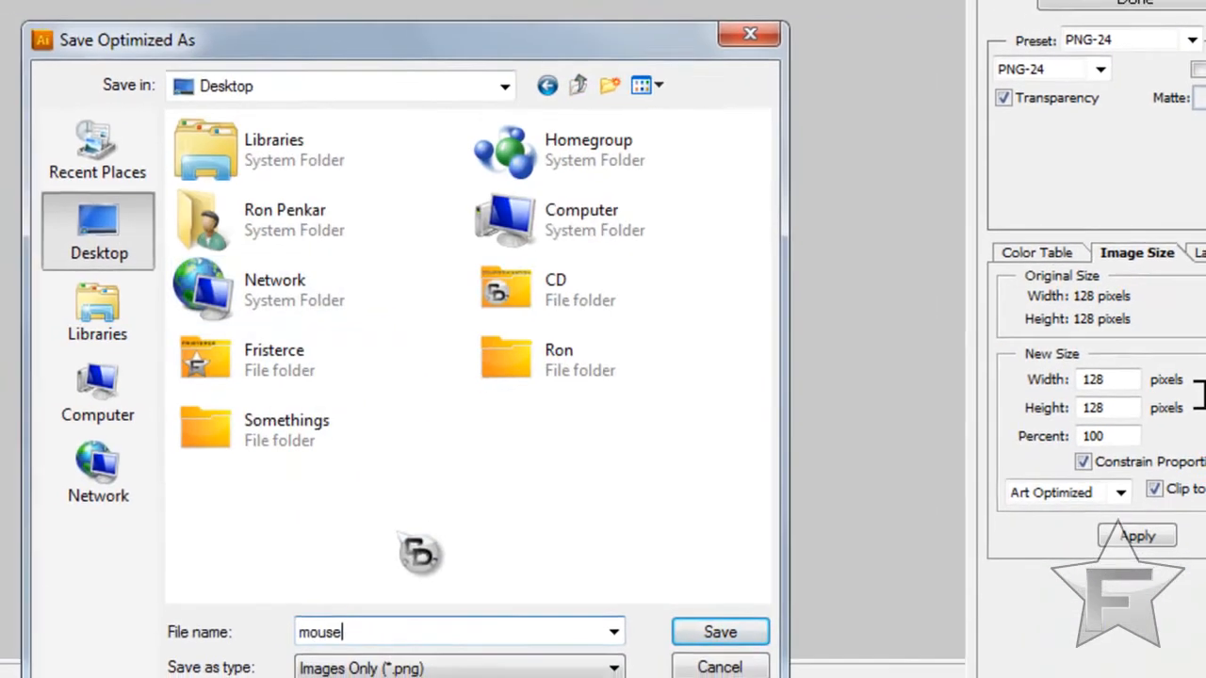
key("Return")
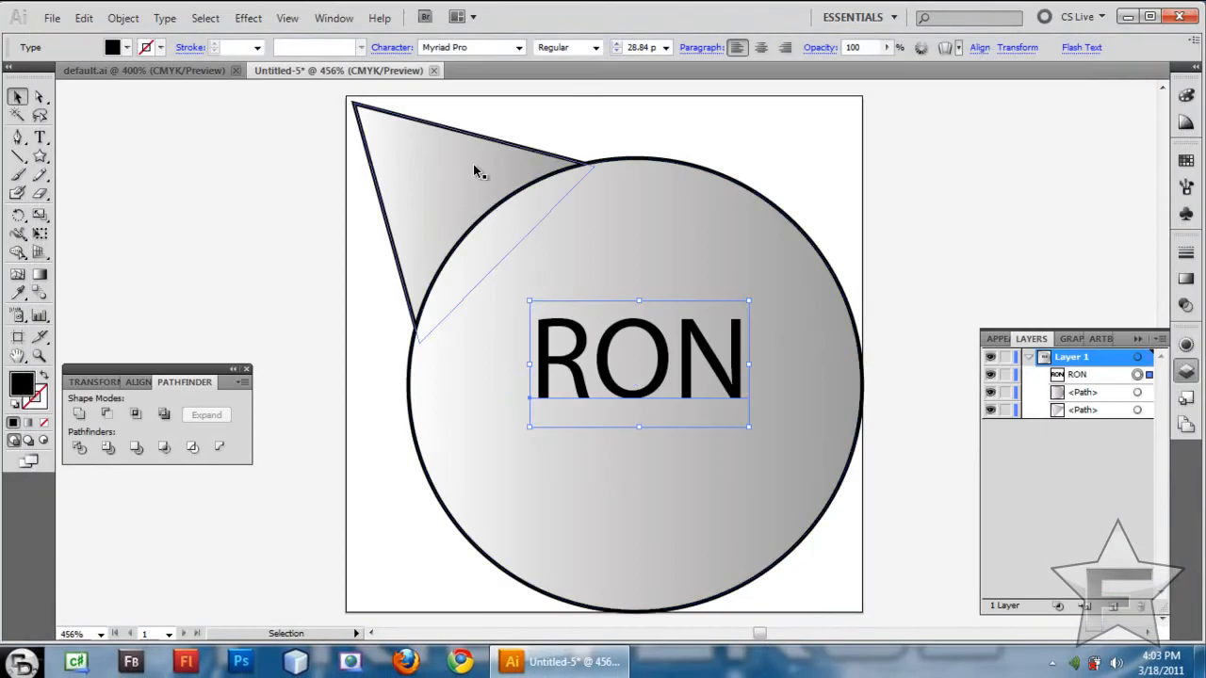
Search the installed programs for "cur" and switch to RealWorld Cursor Editor
key("super")
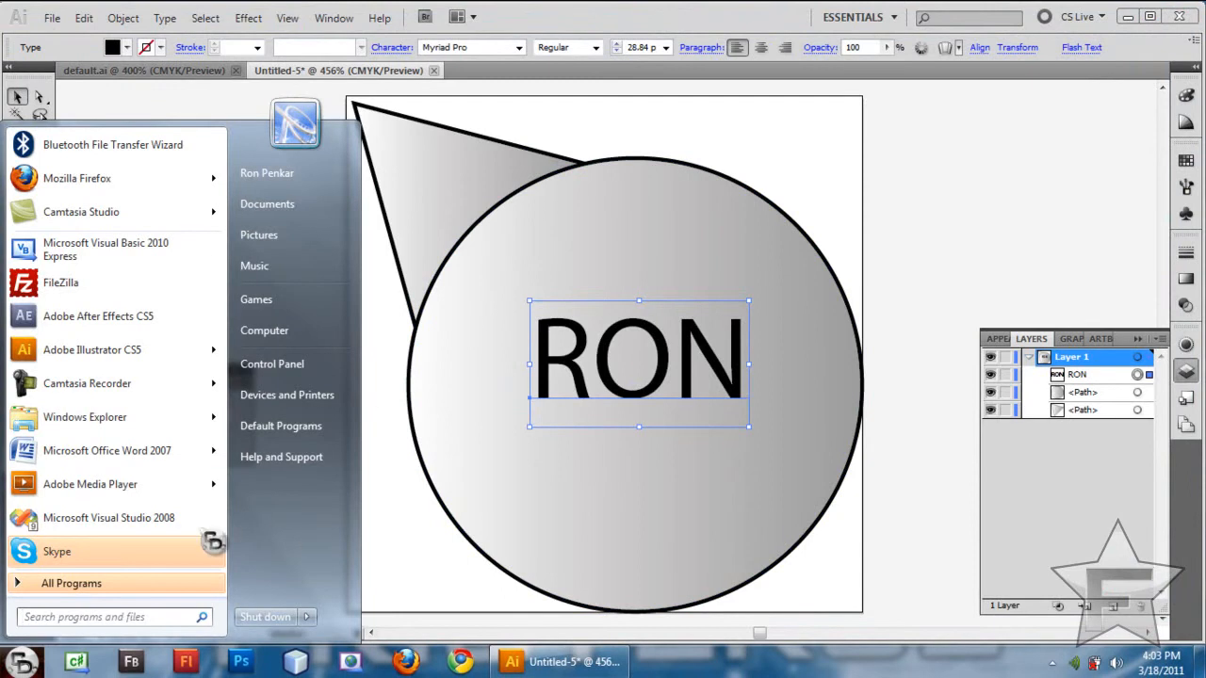
mouse_move(163, 559)
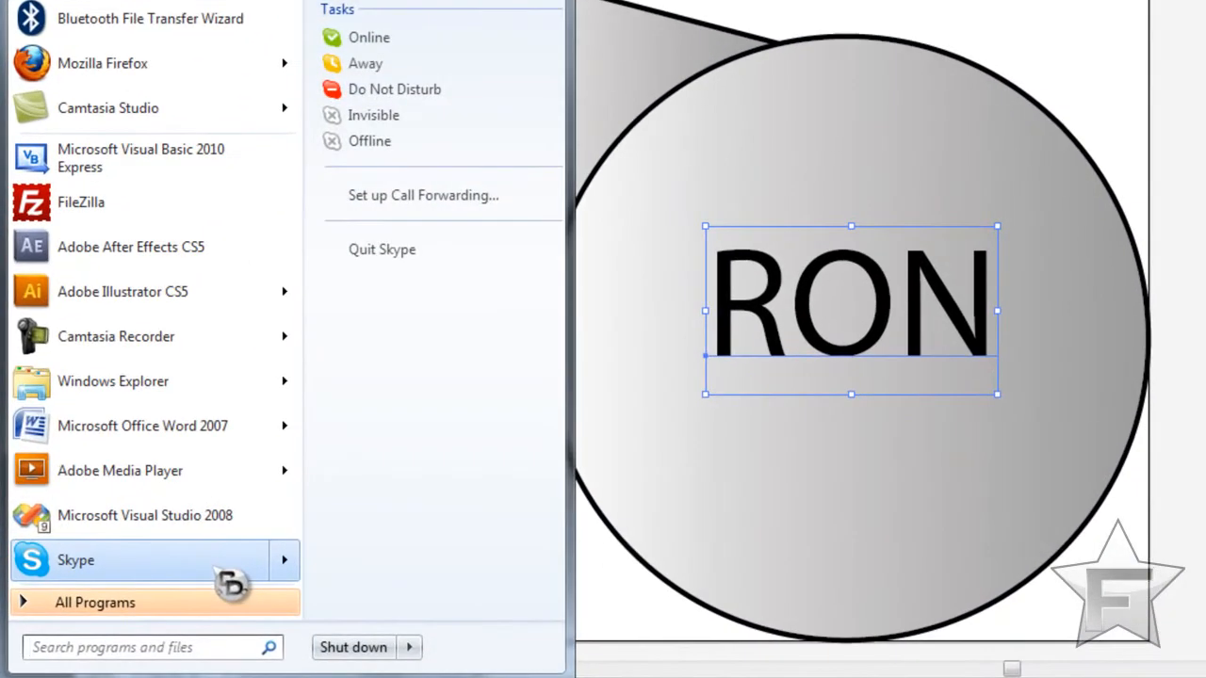
type("cur")
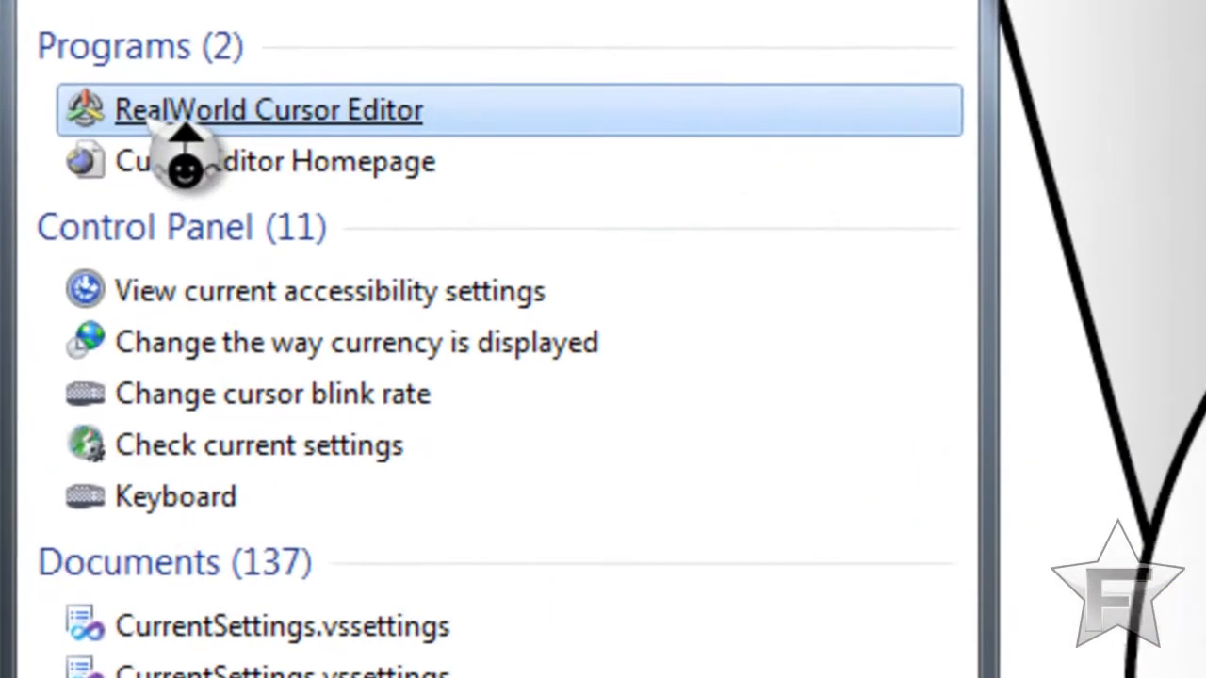
left_click(186, 132)
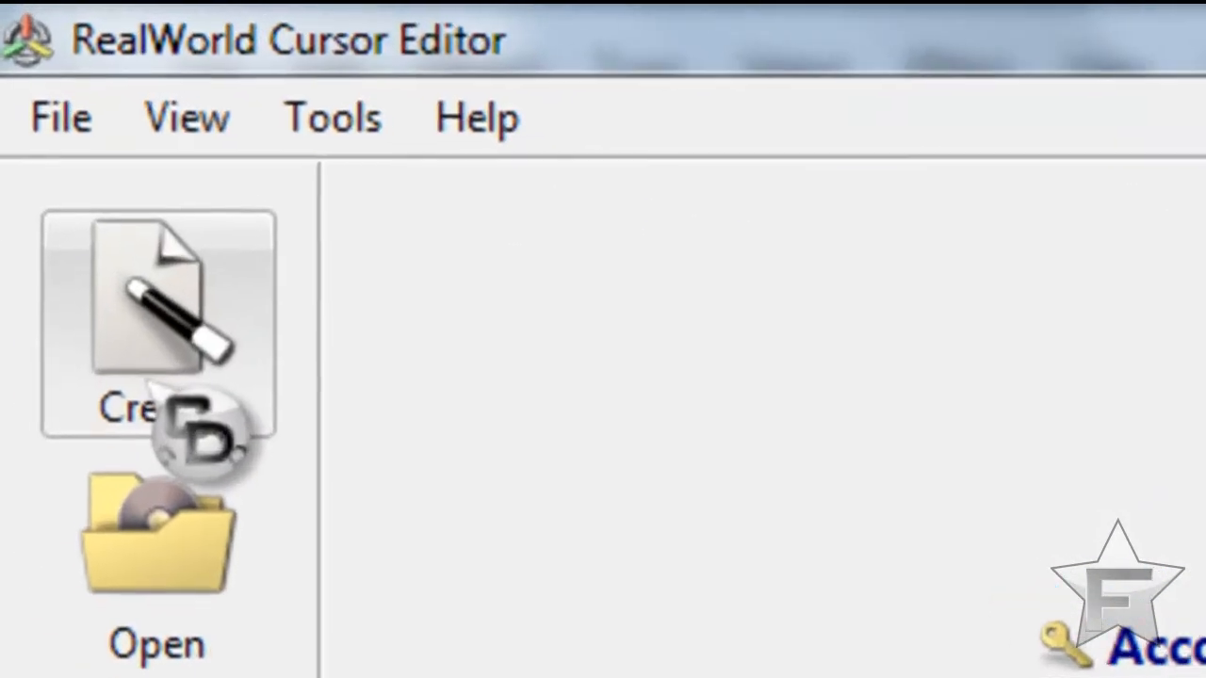
Create a cursor from the image mouse.png on the Desktop, keeping 32-bit colour depth with smooth edges
left_click(49, 113)
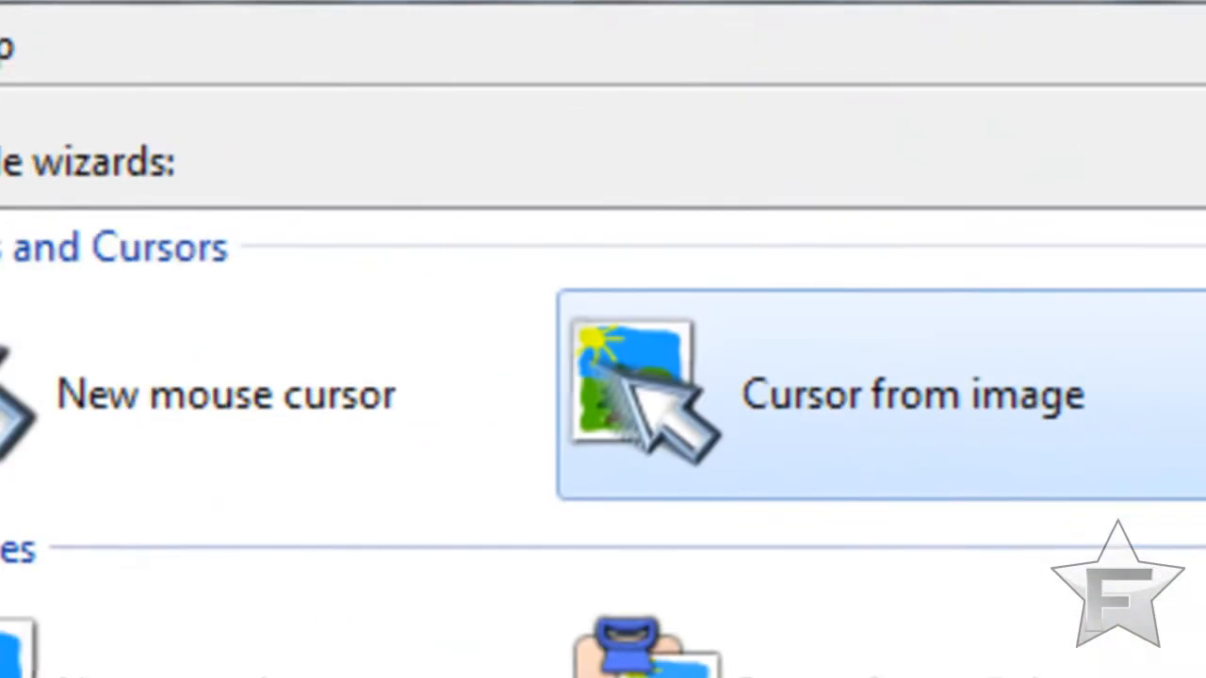
left_click(654, 412)
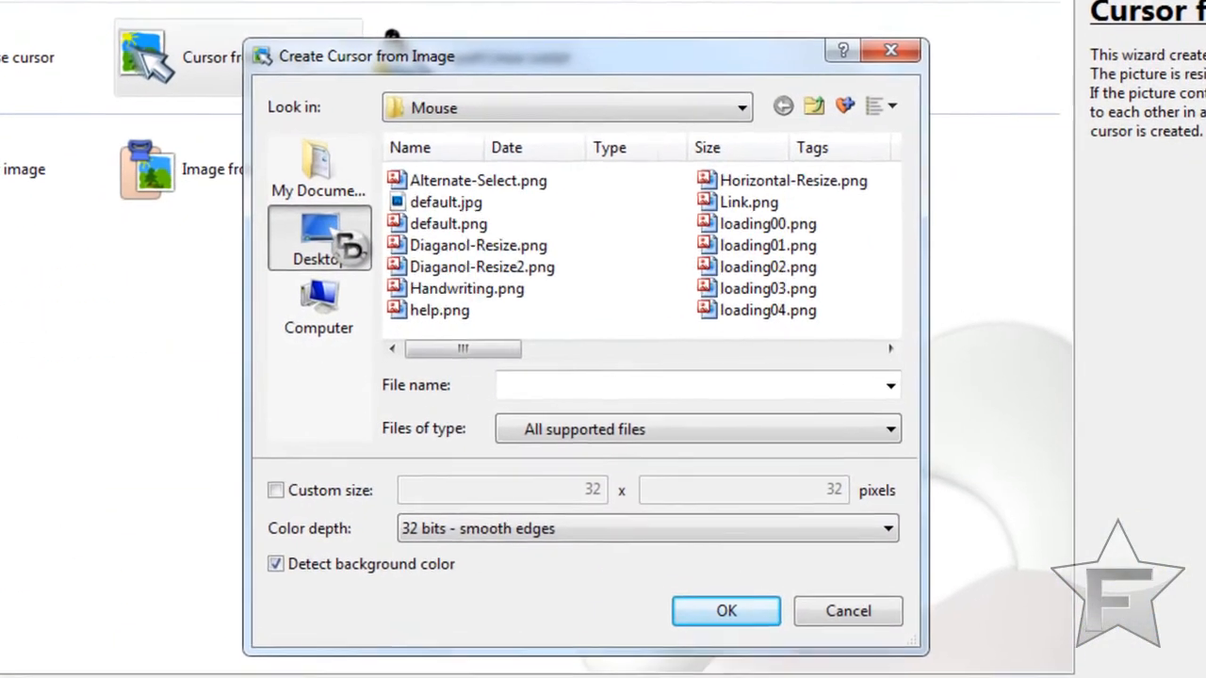
left_click(344, 242)
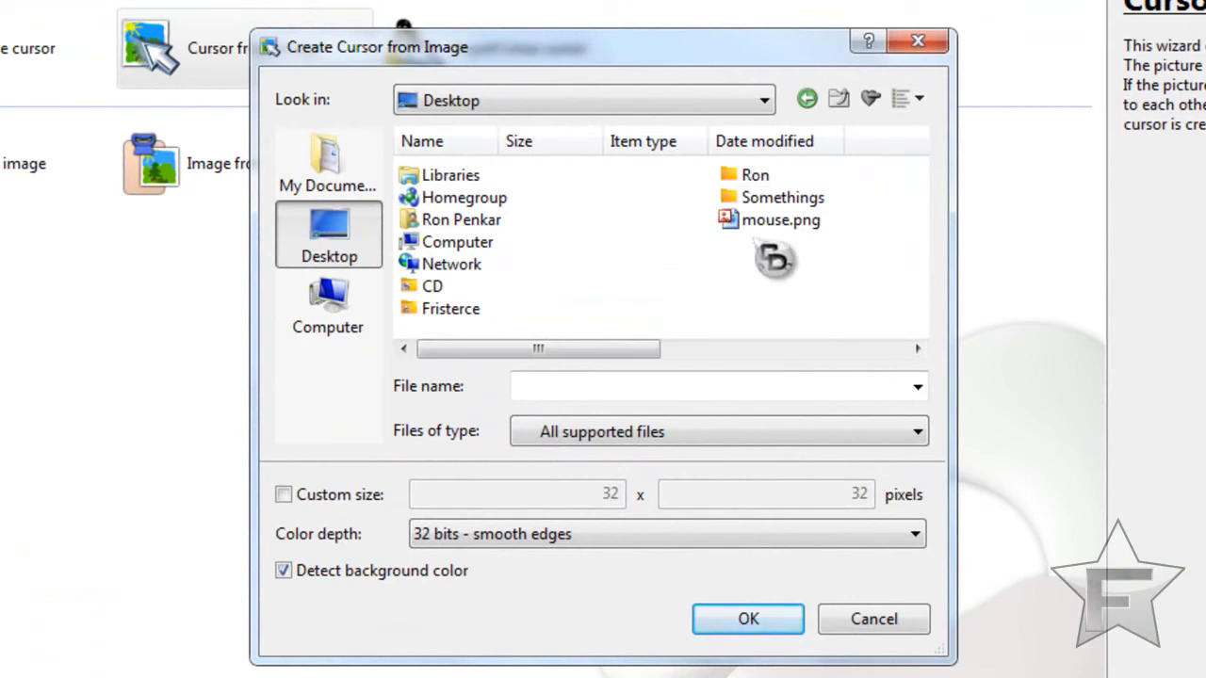
left_click(774, 226)
double_click(775, 226)
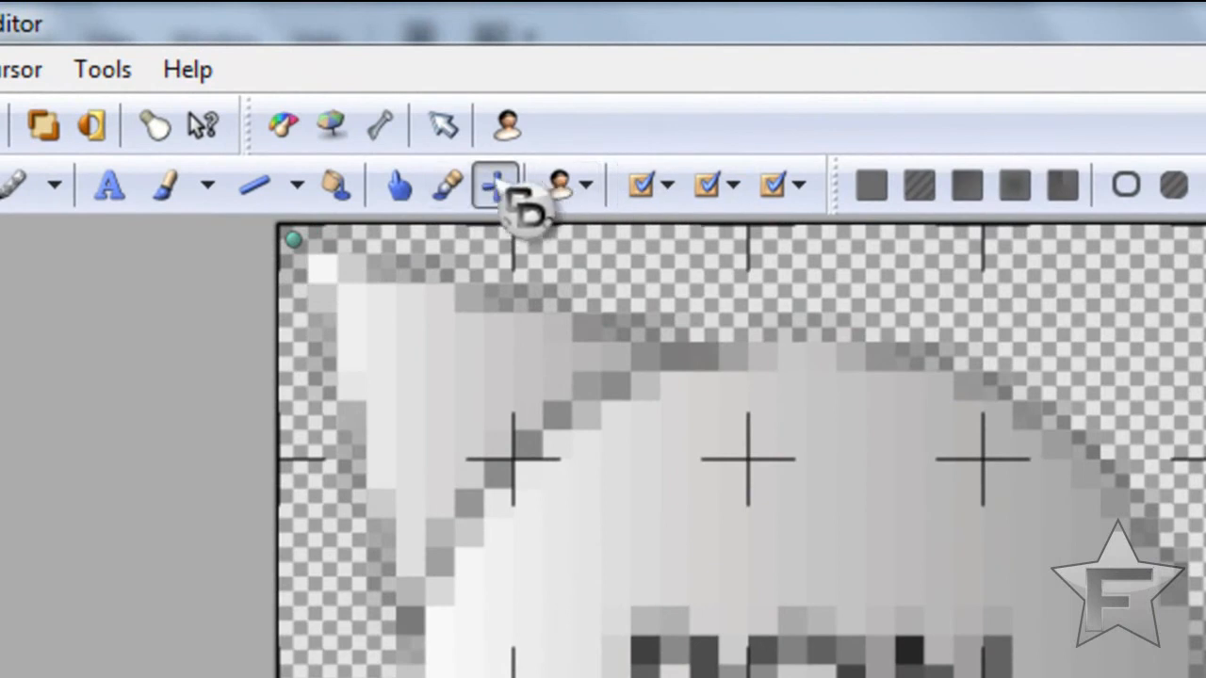
Set the cursor's hot spot at the triangle's pointed tip and try hot spot positions in the test area
left_click(496, 386)
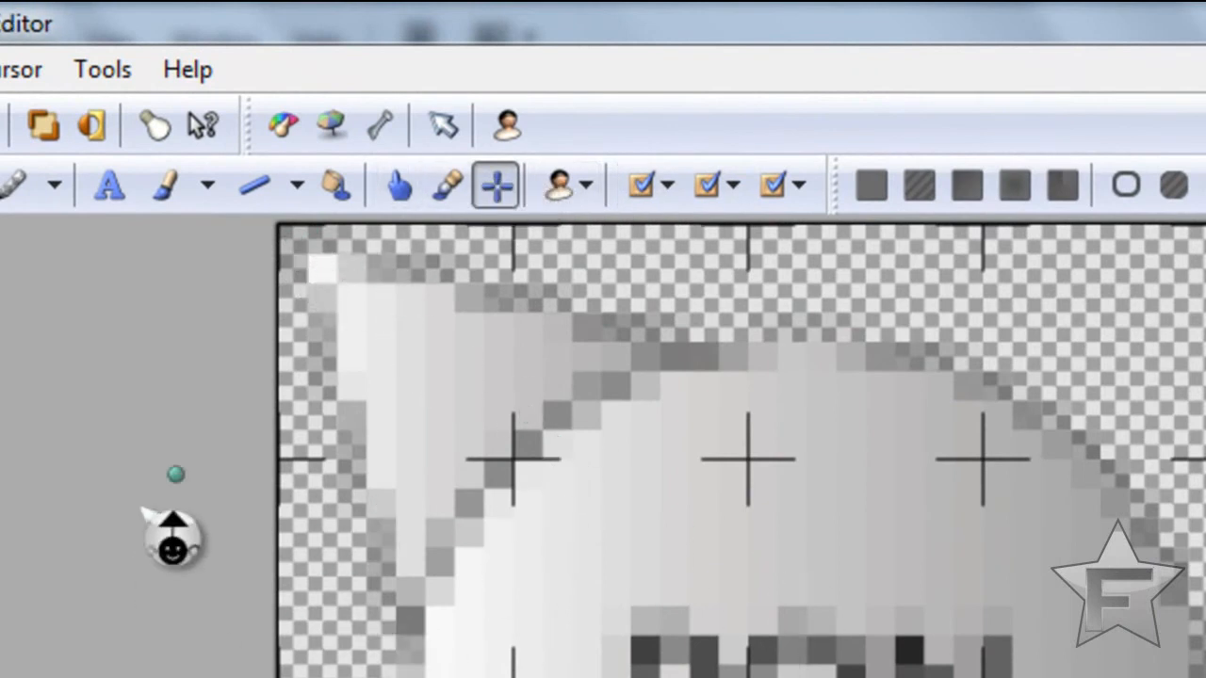
mouse_move(529, 295)
left_mouse_down()
mouse_move(285, 267)
mouse_move(330, 266)
left_mouse_up()
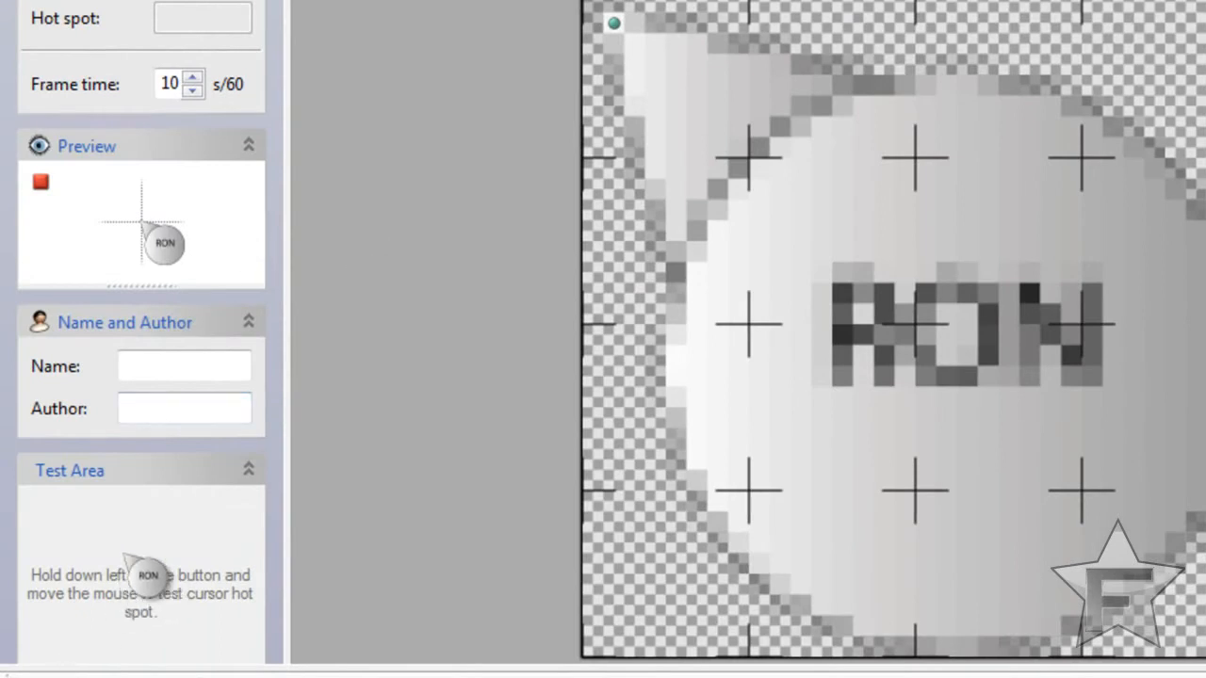
mouse_move(125, 553)
left_mouse_down()
mouse_move(146, 556)
mouse_move(143, 620)
mouse_move(101, 520)
mouse_move(167, 617)
left_mouse_up()
mouse_move(513, 498)
left_mouse_down()
mouse_move(352, 337)
mouse_move(285, 190)
mouse_move(507, 269)
left_mouse_up()
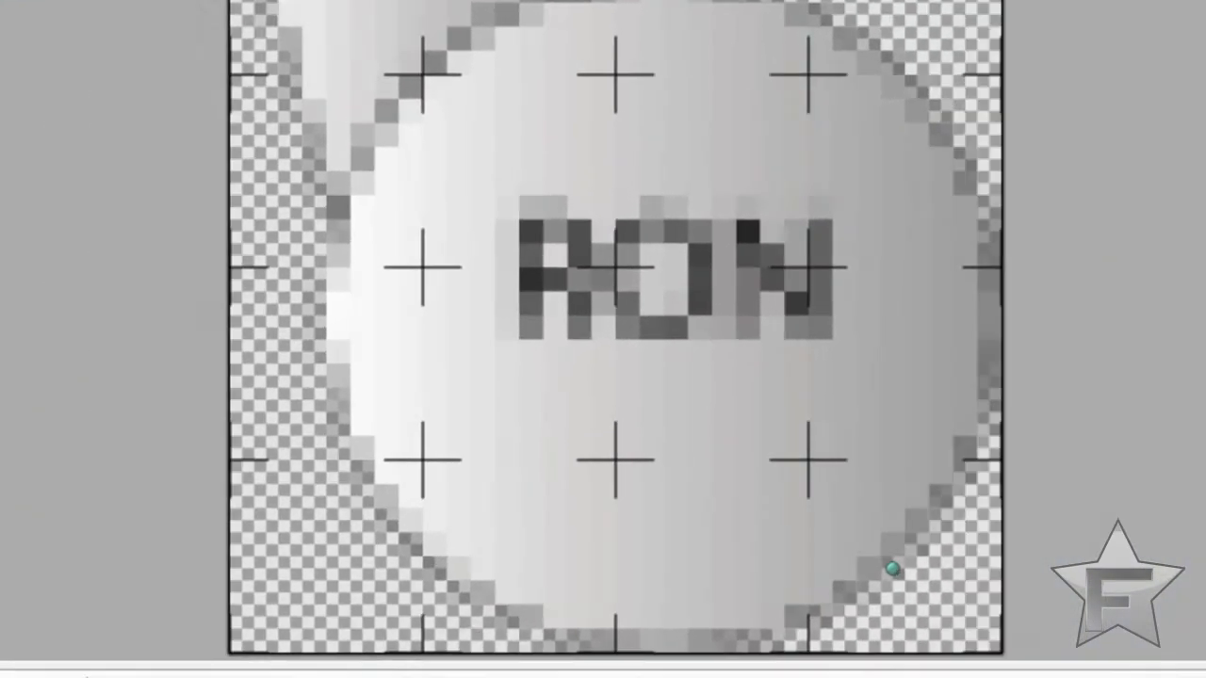
mouse_move(260, 463)
left_mouse_down()
mouse_move(447, 512)
mouse_move(461, 320)
mouse_move(349, 463)
mouse_move(305, 426)
mouse_move(434, 428)
mouse_move(318, 383)
mouse_move(260, 504)
mouse_move(438, 333)
mouse_move(132, 279)
mouse_move(401, 428)
mouse_move(491, 382)
left_mouse_up()
mouse_move(494, 452)
left_mouse_down()
mouse_move(433, 402)
mouse_move(343, 384)
left_mouse_up()
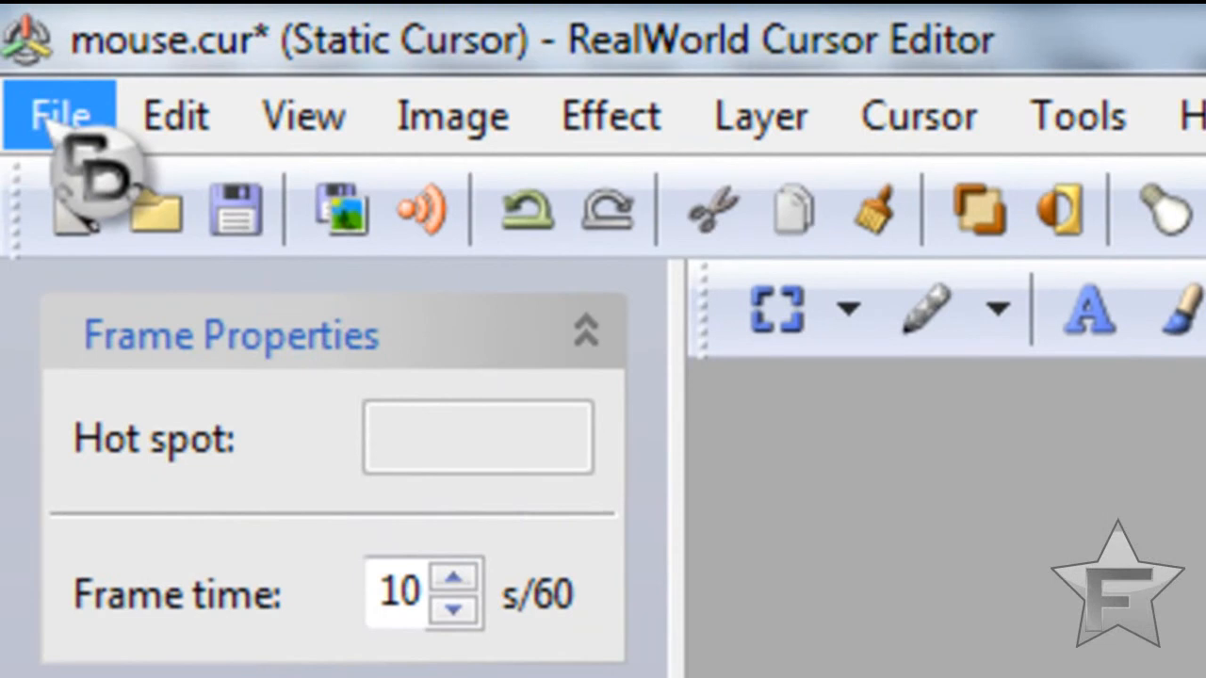
Save the cursor to the Desktop as mouse.cur in the static cursor file format
left_click(58, 134)
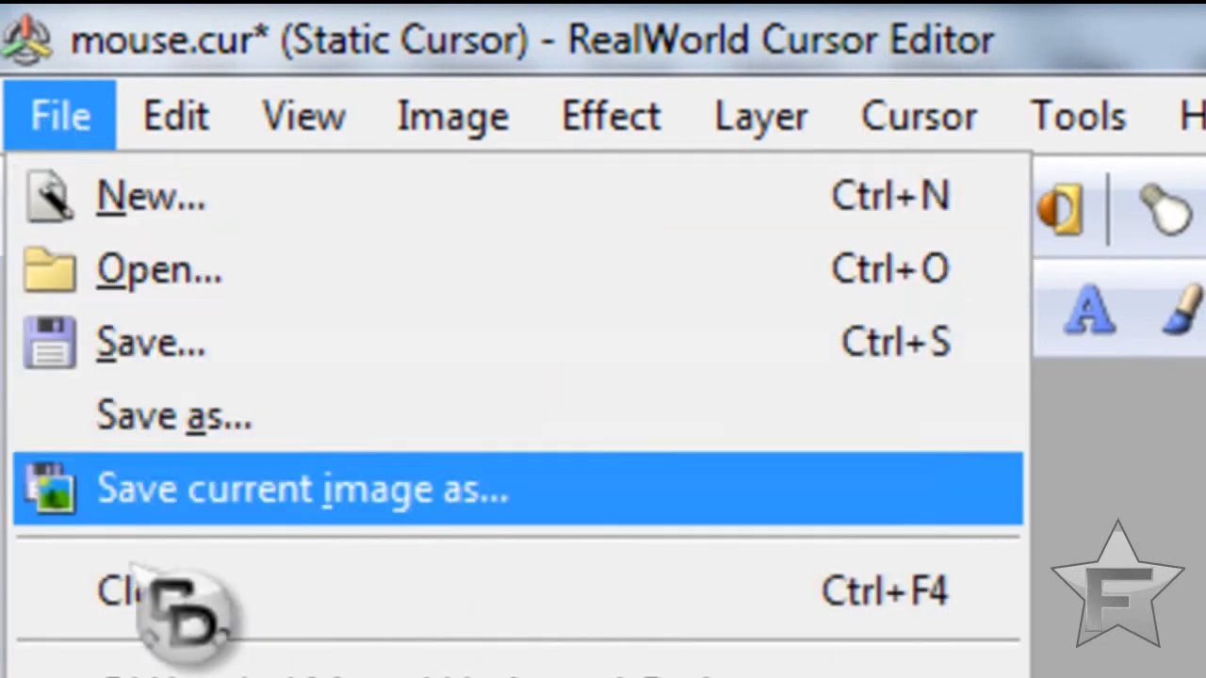
left_click(175, 419)
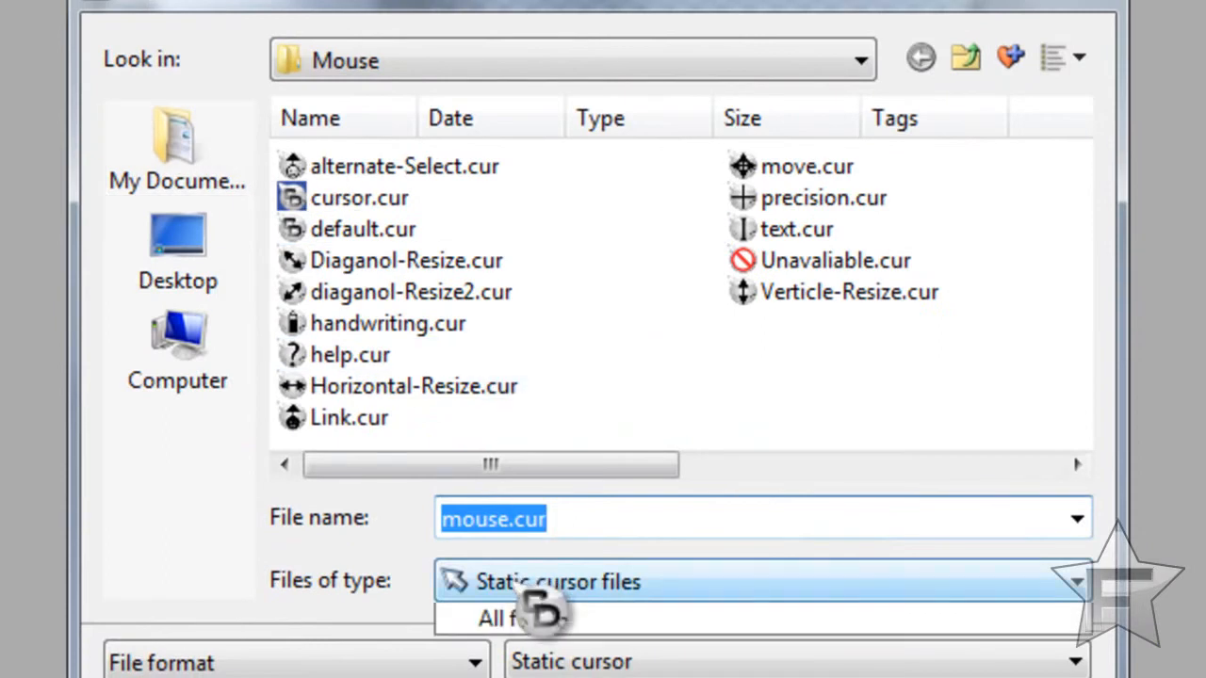
left_click(544, 610)
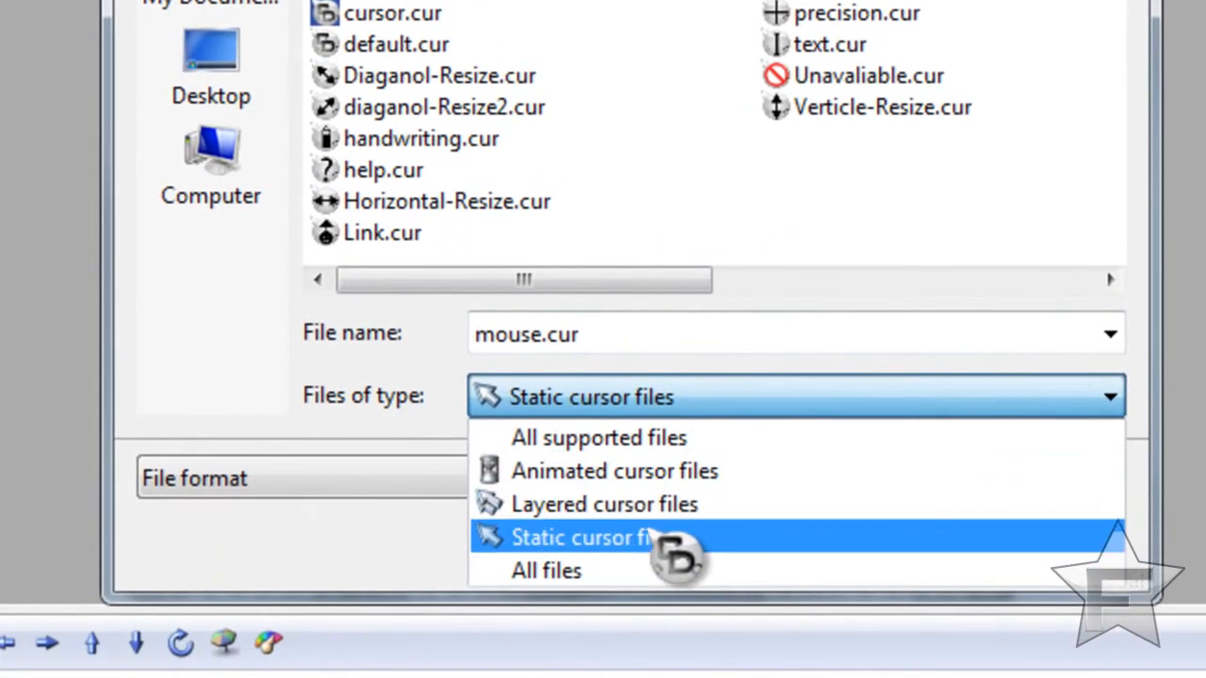
left_click(664, 548)
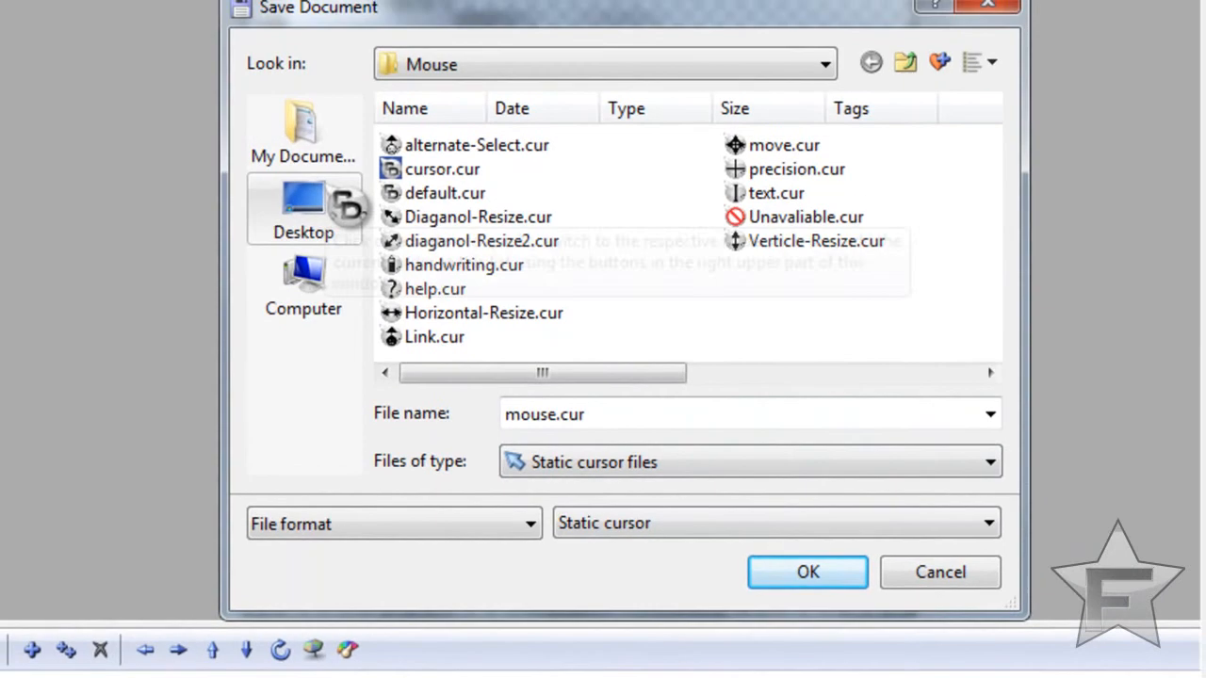
left_click(346, 207)
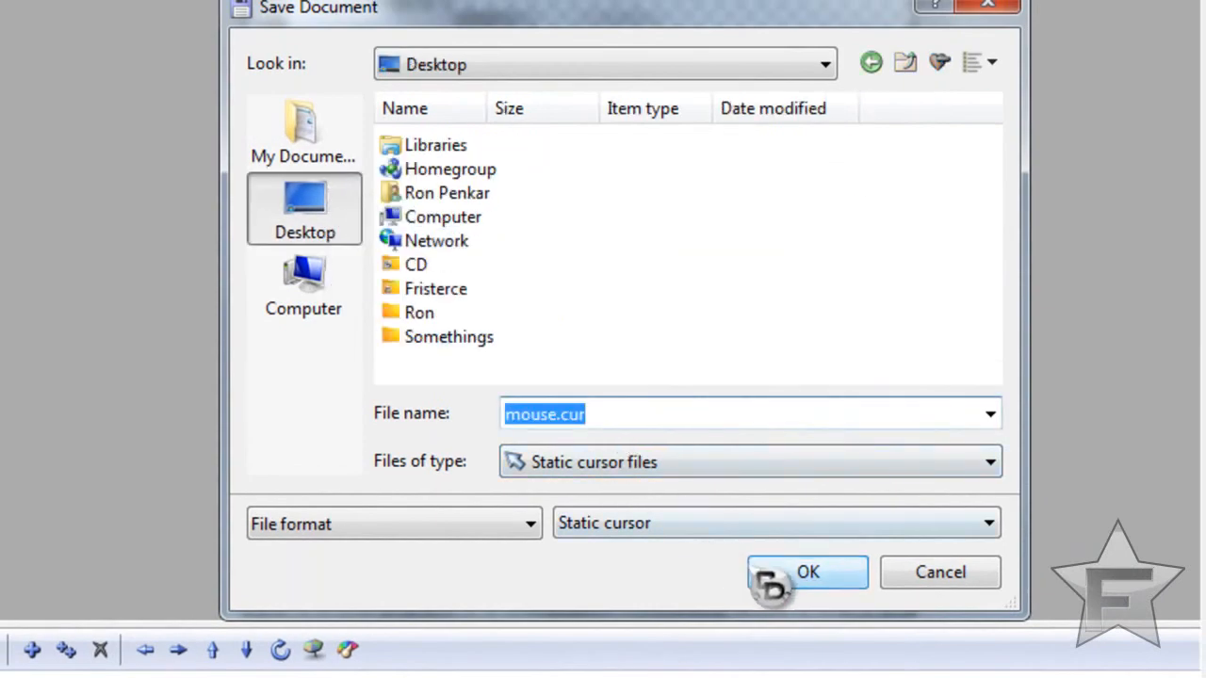
left_click(803, 586)
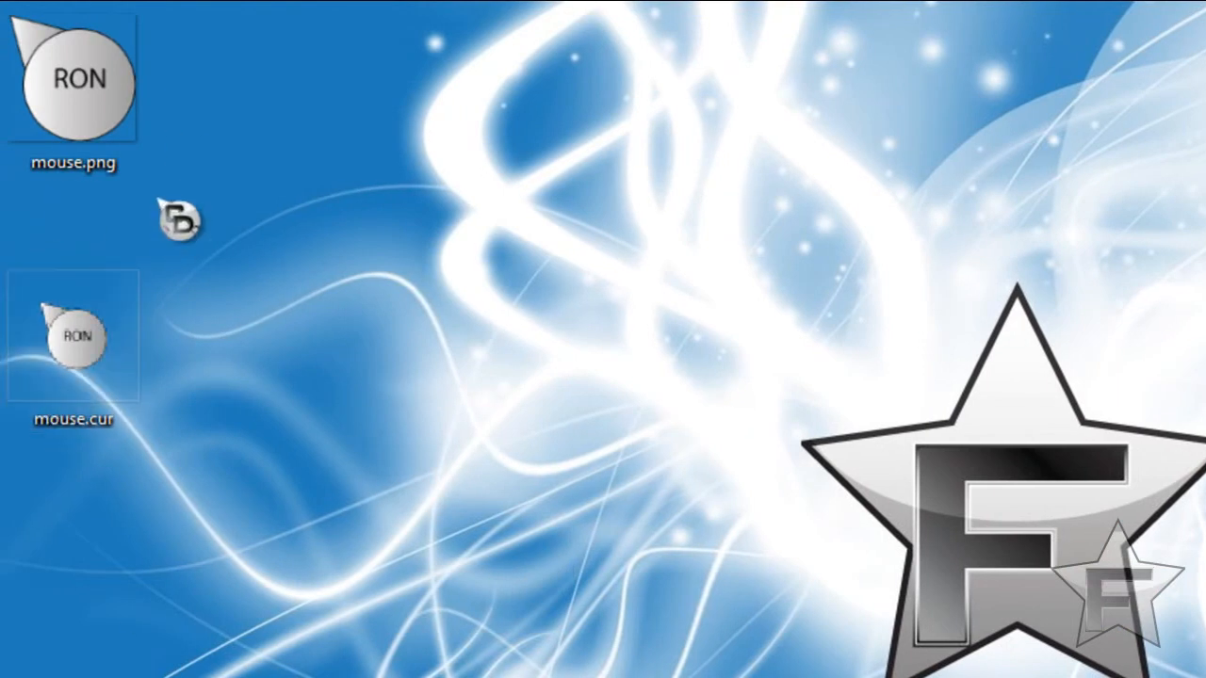
right_click(112, 359)
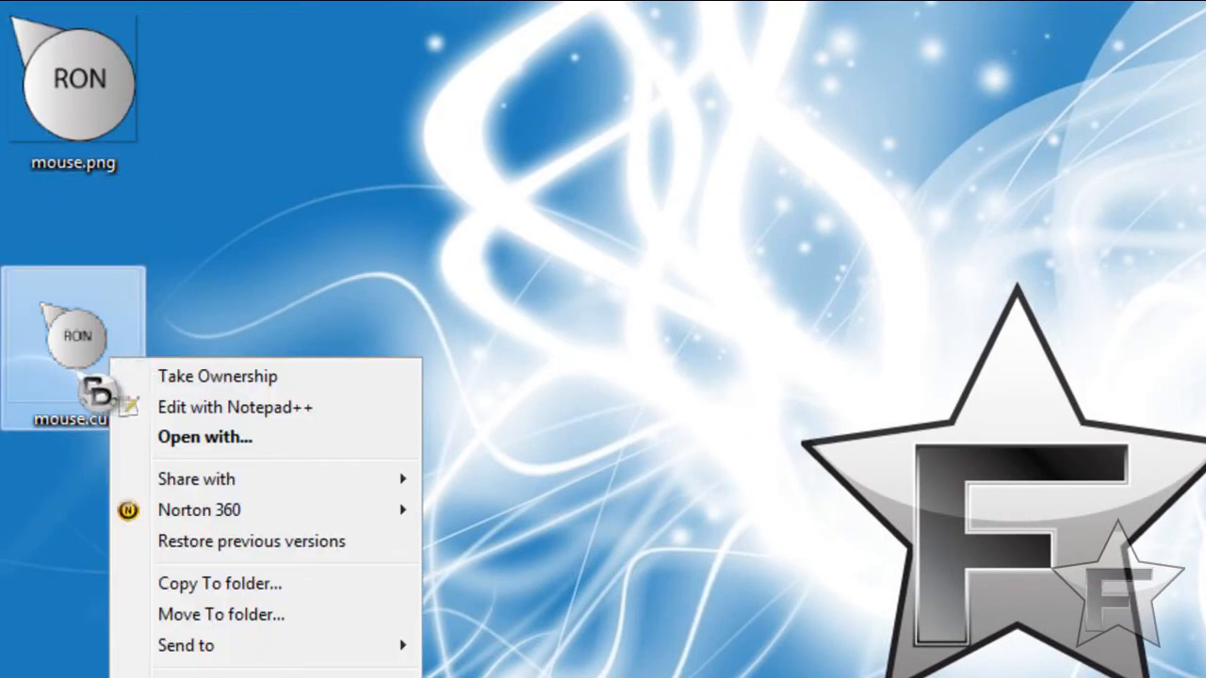
left_click(79, 367)
double_click(73, 365)
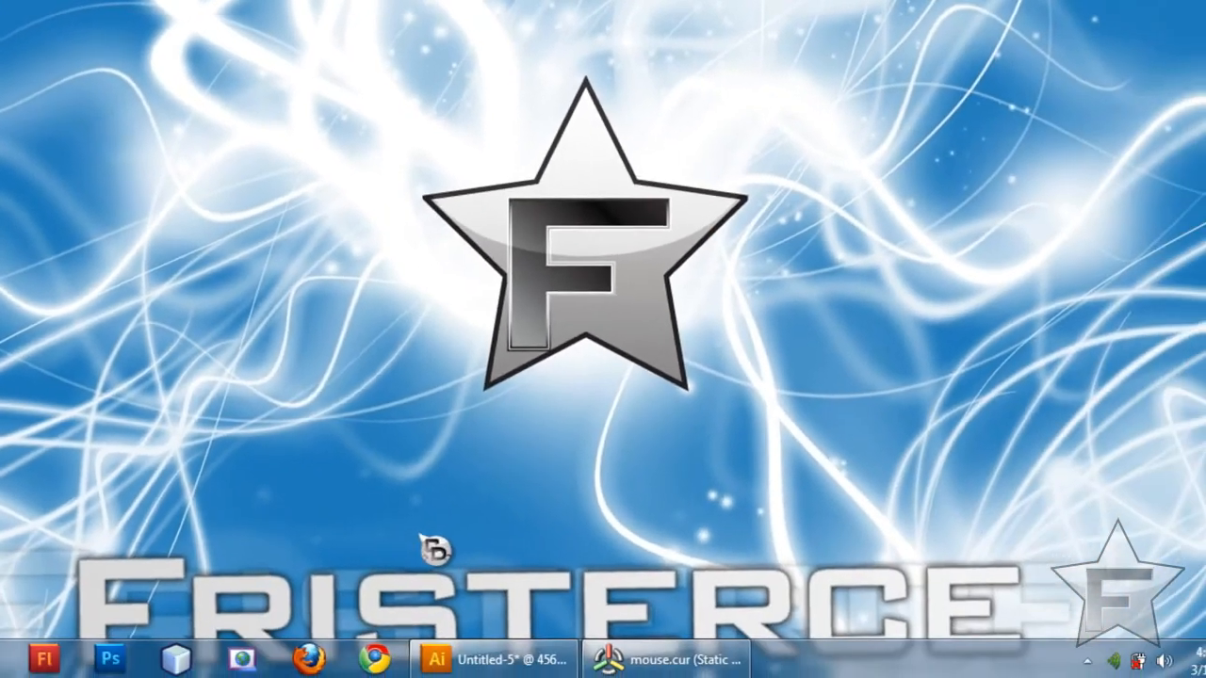
Open the Windows mouse pointer settings from the desktop's personalization options
right_click(428, 518)
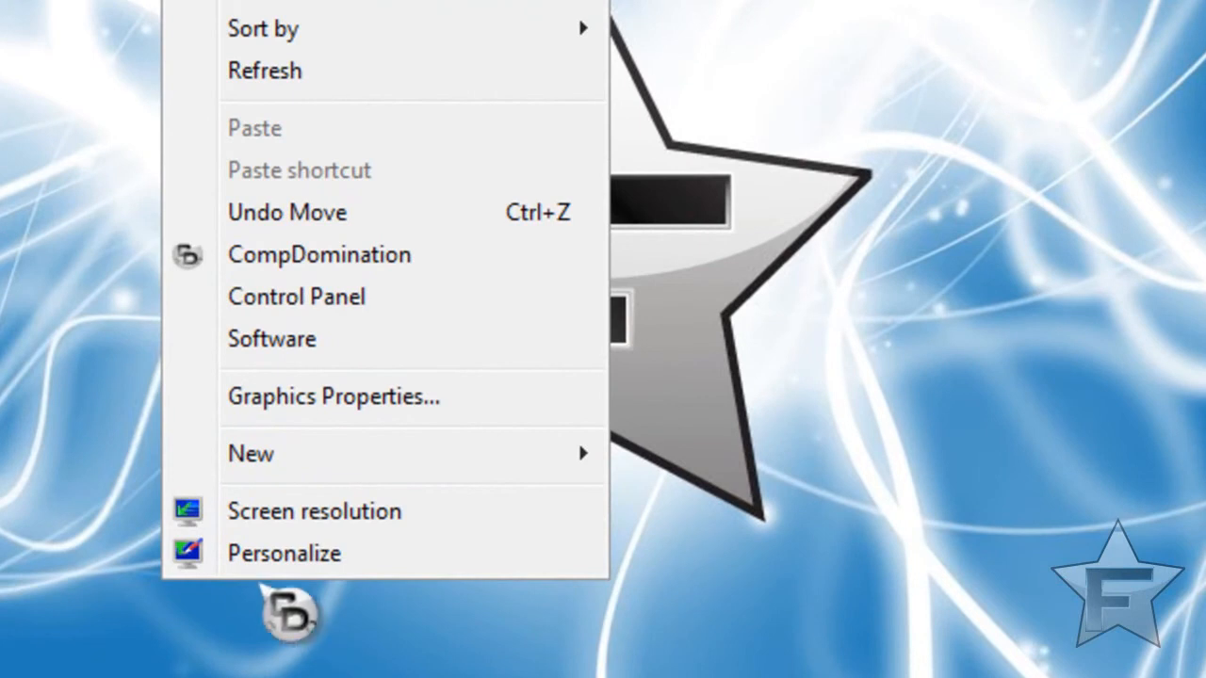
left_click(265, 555)
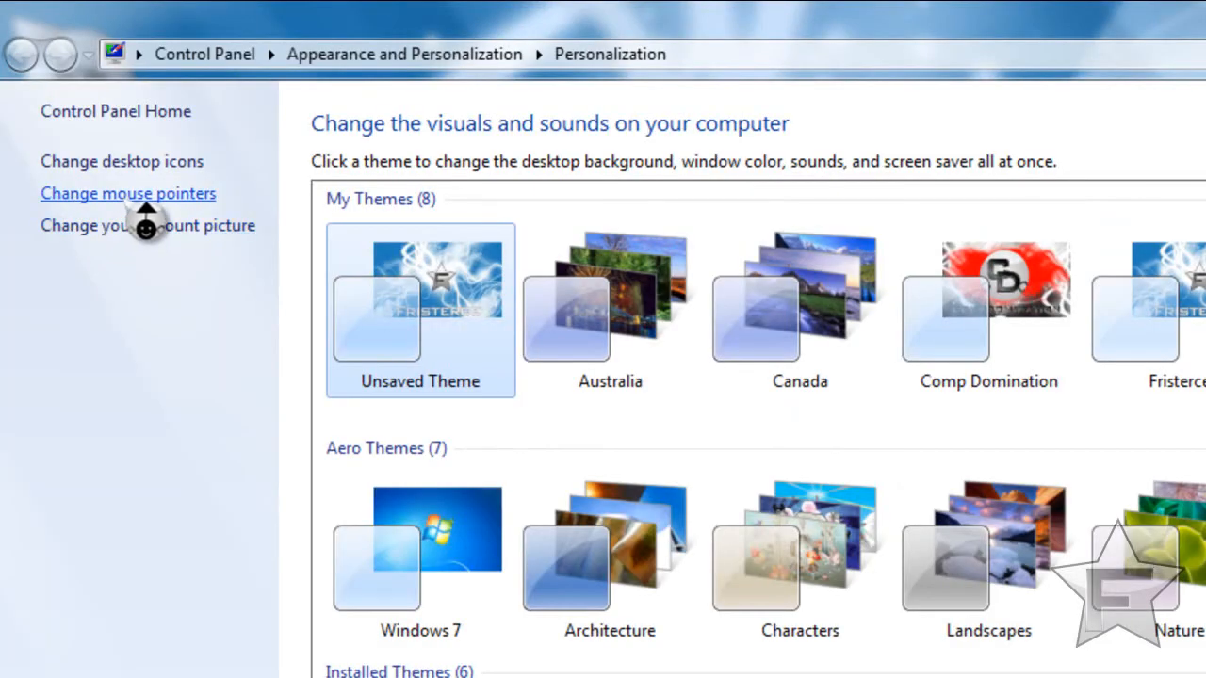
left_click(146, 202)
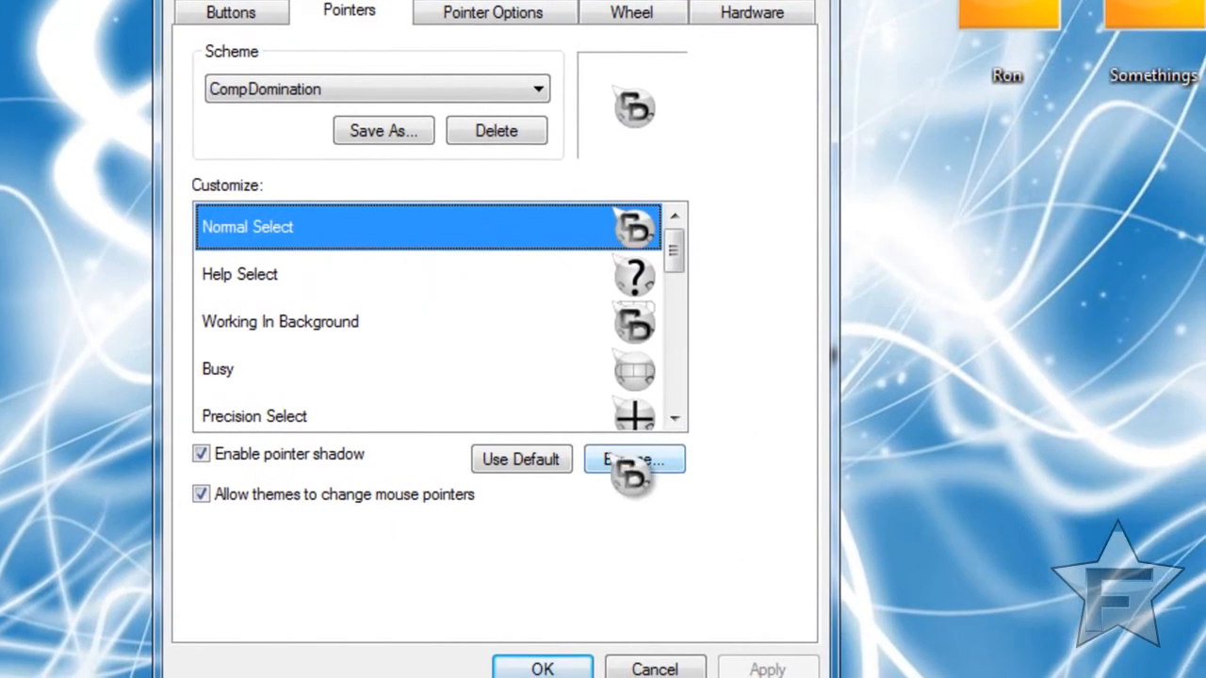
Assign mouse.cur from the Desktop to the Normal Select pointer and apply it, replacing the existing CompDomination scheme
left_click(622, 460)
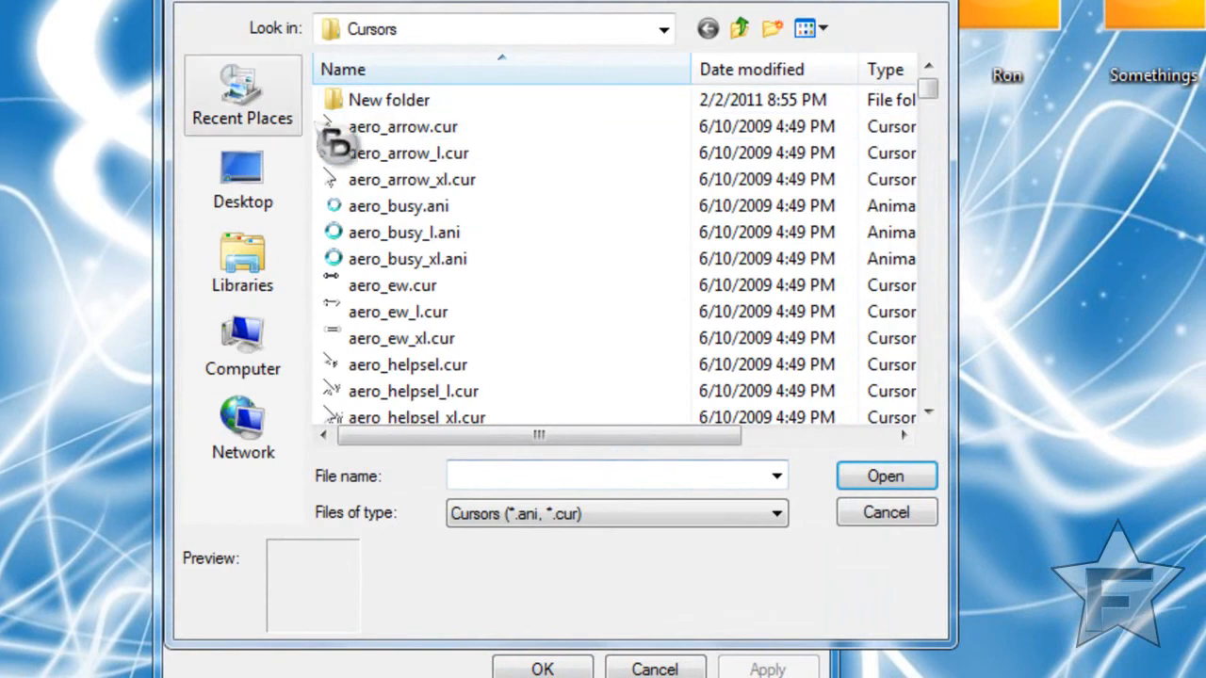
left_click(288, 184)
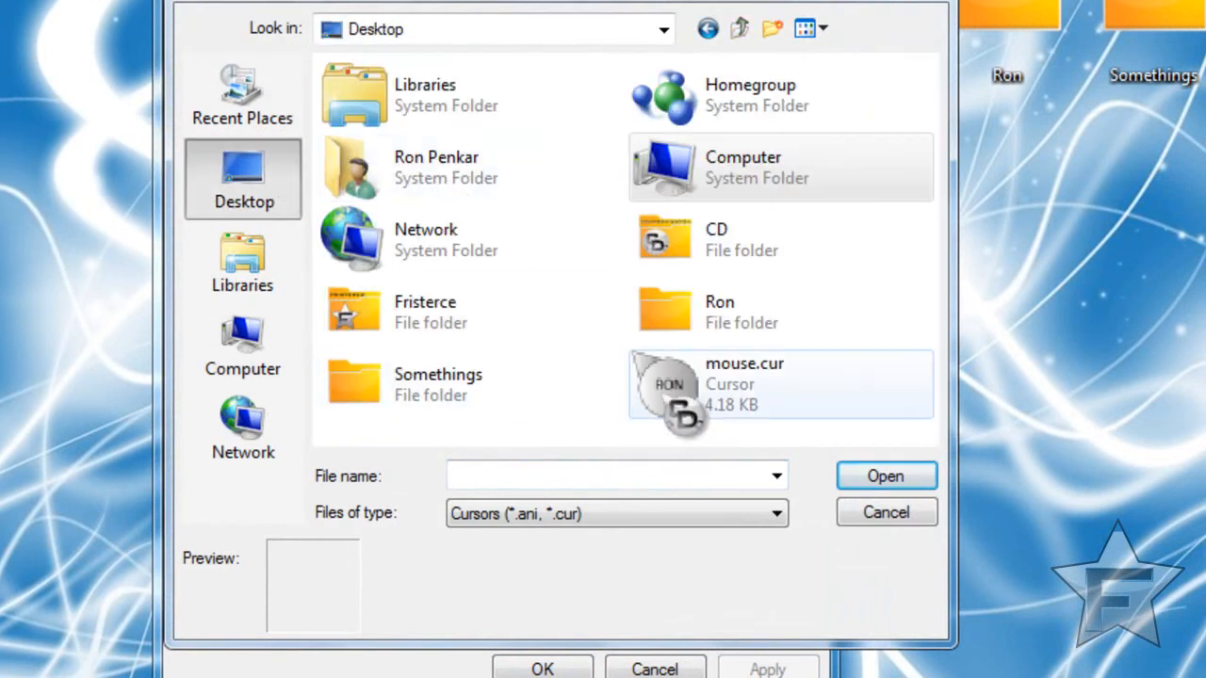
double_click(685, 405)
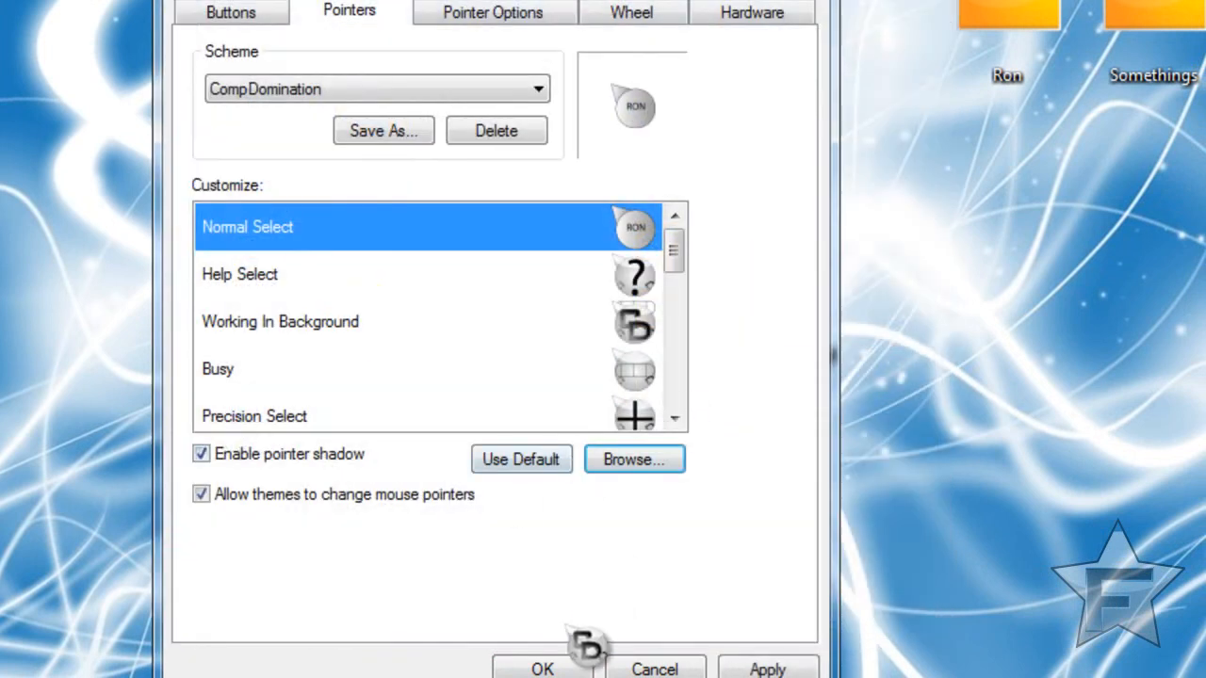
left_click(766, 668)
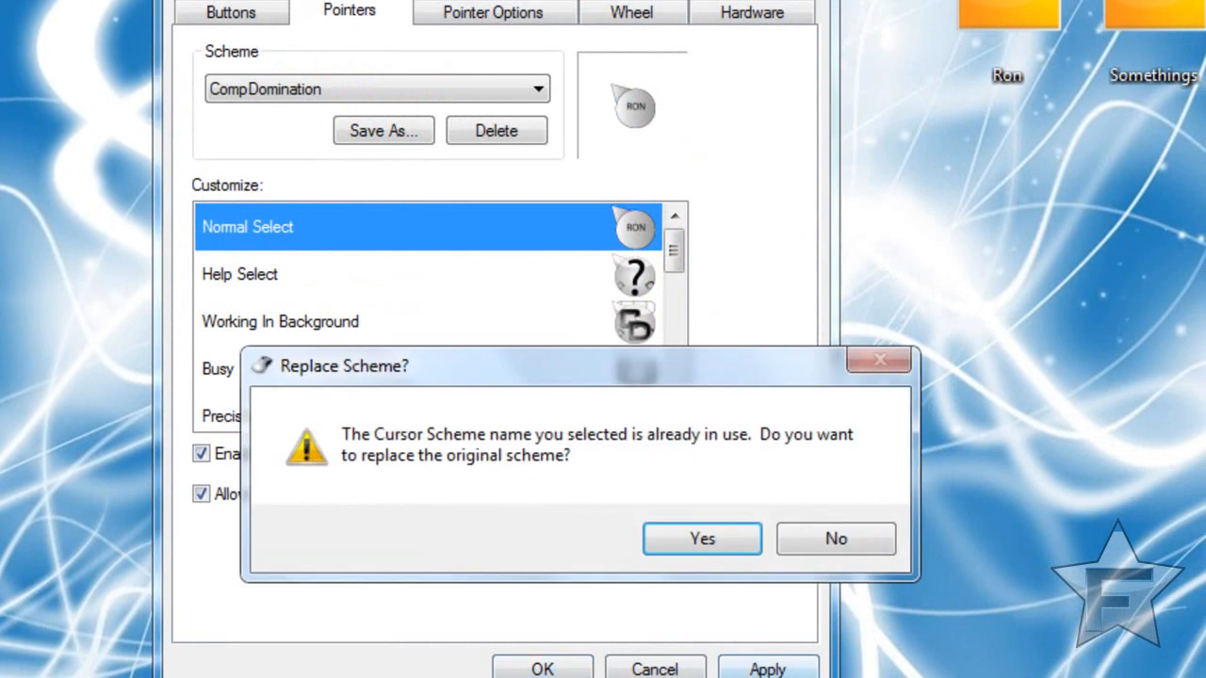
key("Return")
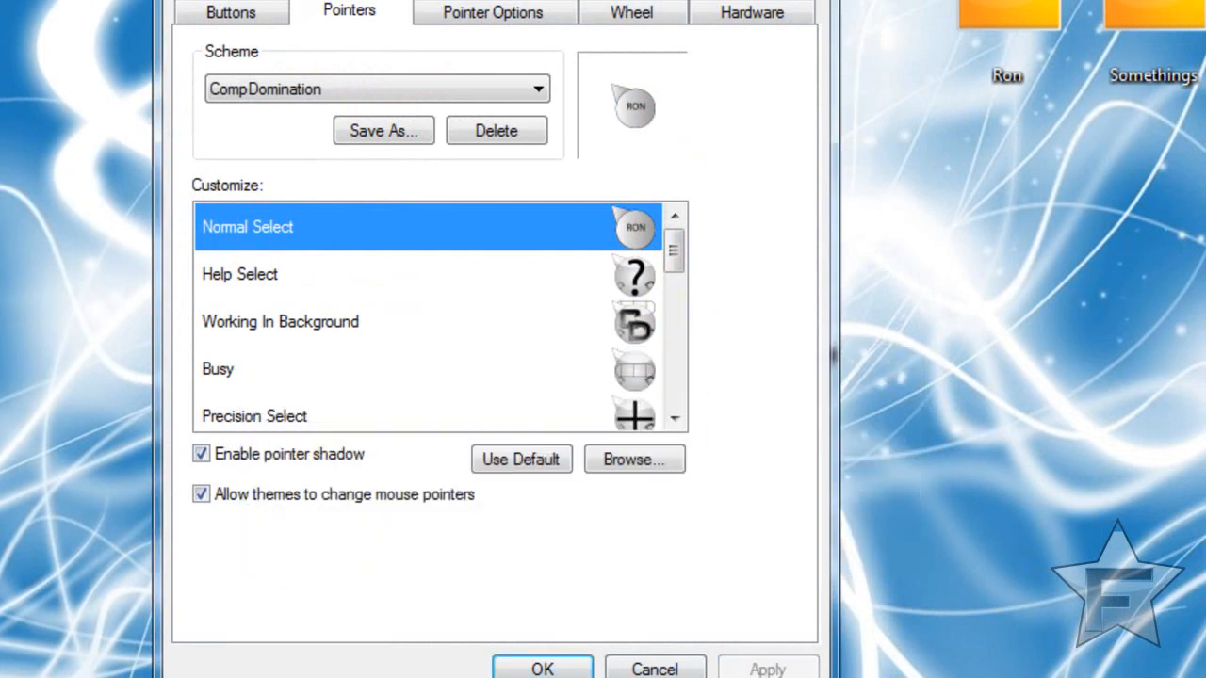